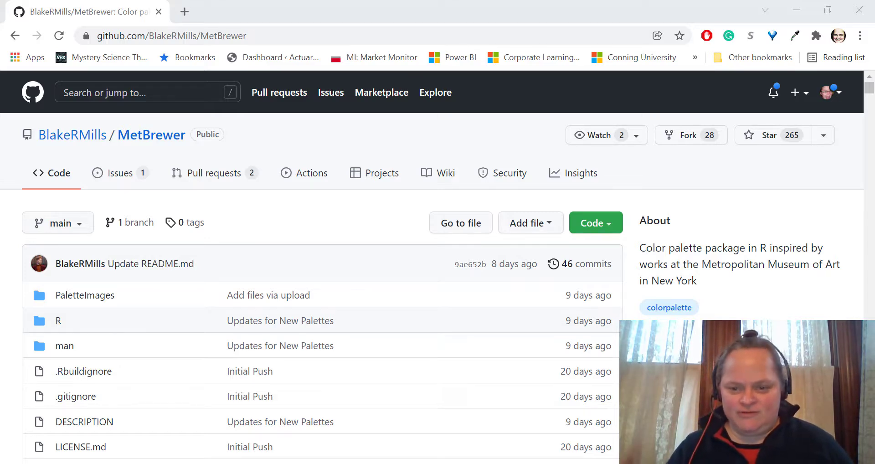
Step: Look through the MetBrewer repository's README, examining the artworks and their color palettes from Austria through Ingres
scroll(319, 274, "down", 15)
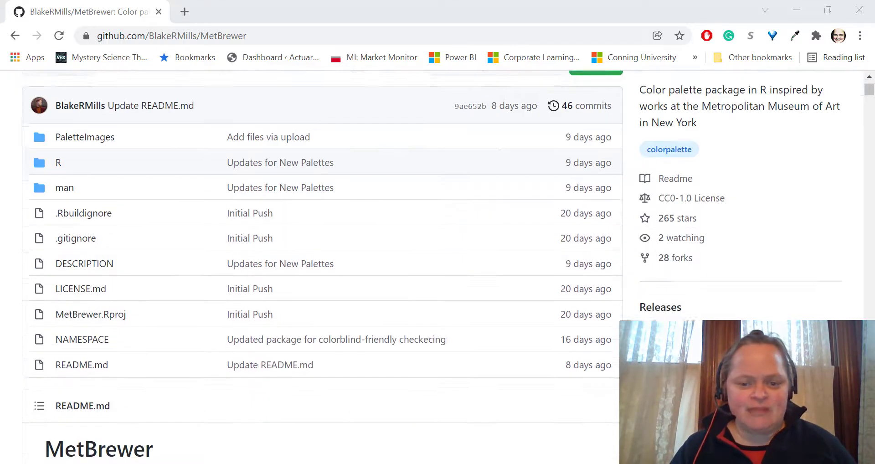
scroll(319, 273, "down", 16)
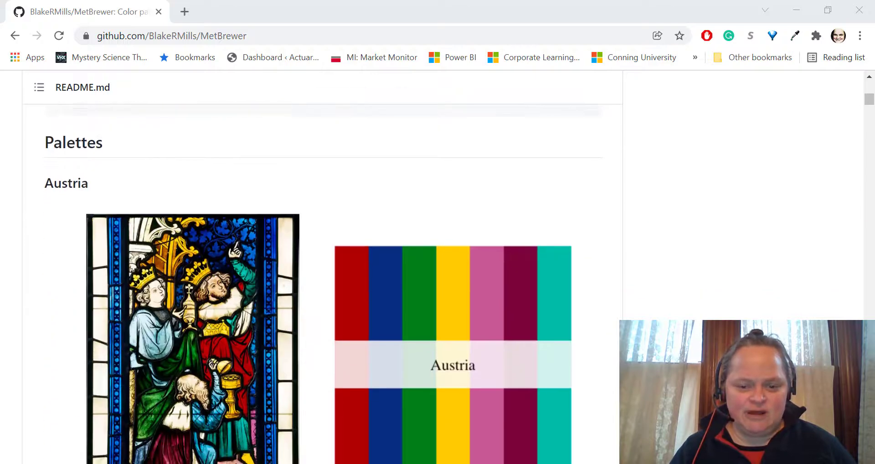
scroll(319, 273, "down", 10)
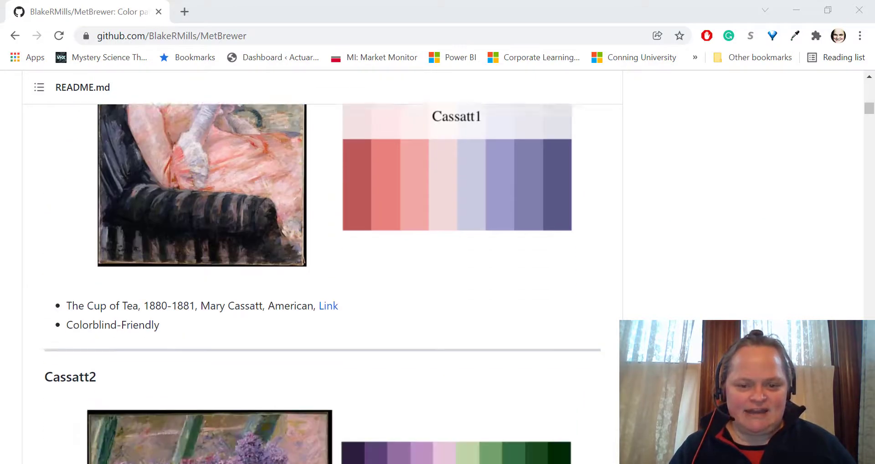
scroll(319, 273, "down", 8)
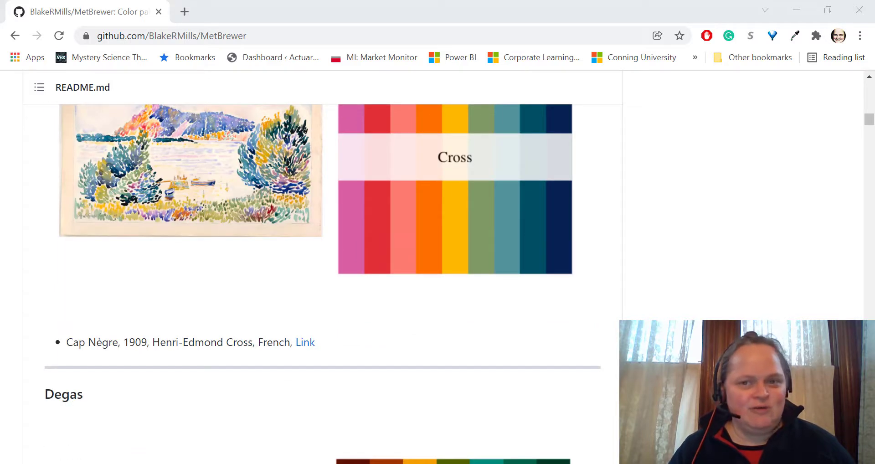
scroll(319, 274, "down", 2)
scroll(319, 274, "down", 9)
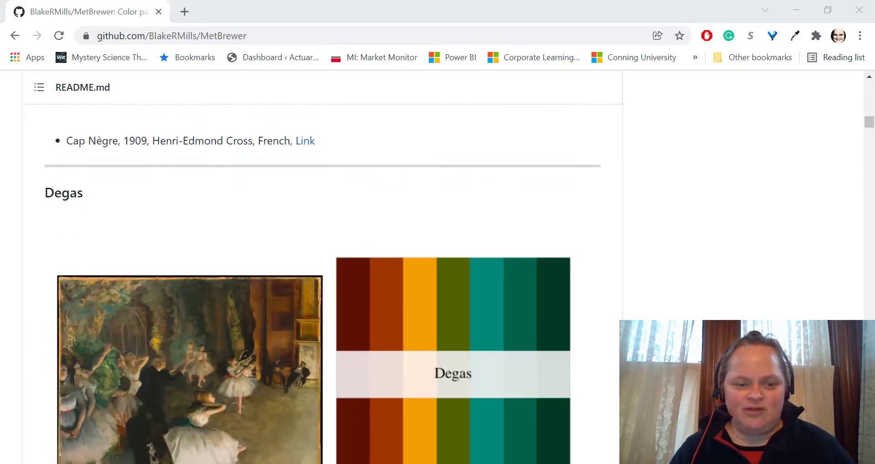
scroll(319, 273, "down", 13)
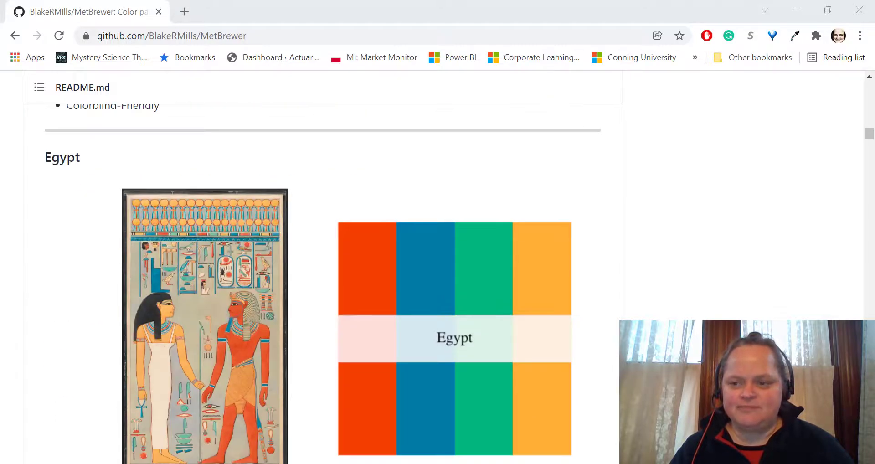
scroll(319, 273, "down", 11)
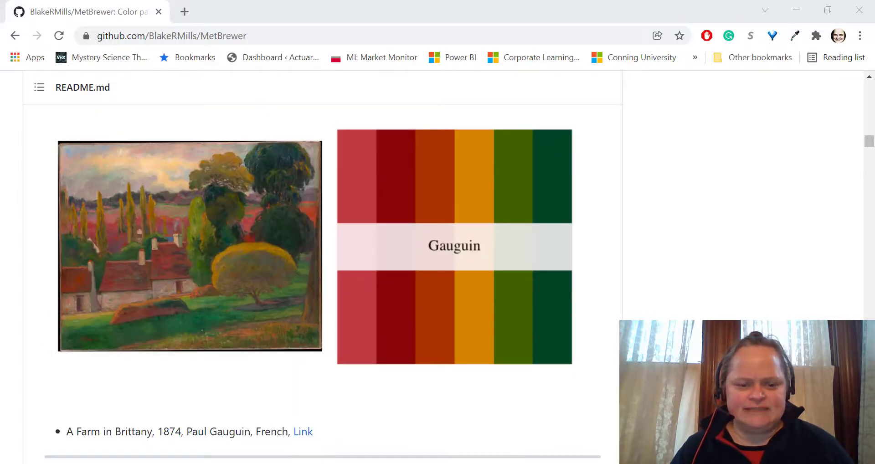
scroll(319, 273, "down", 8)
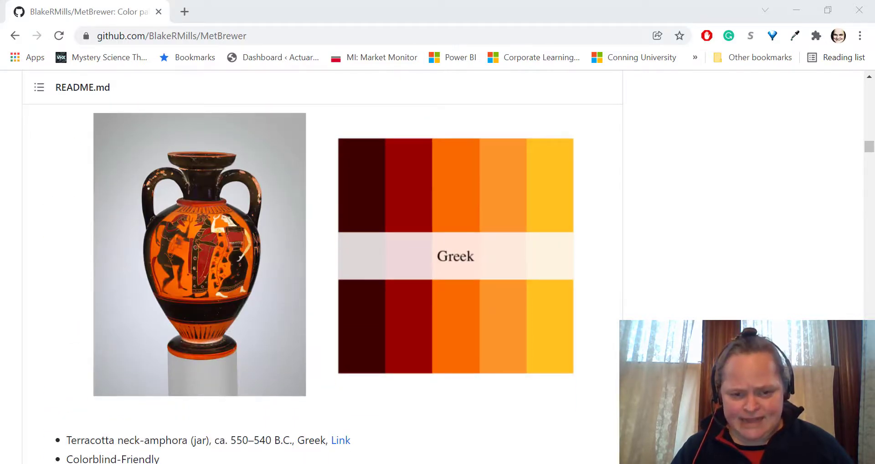
scroll(320, 273, "down", 2)
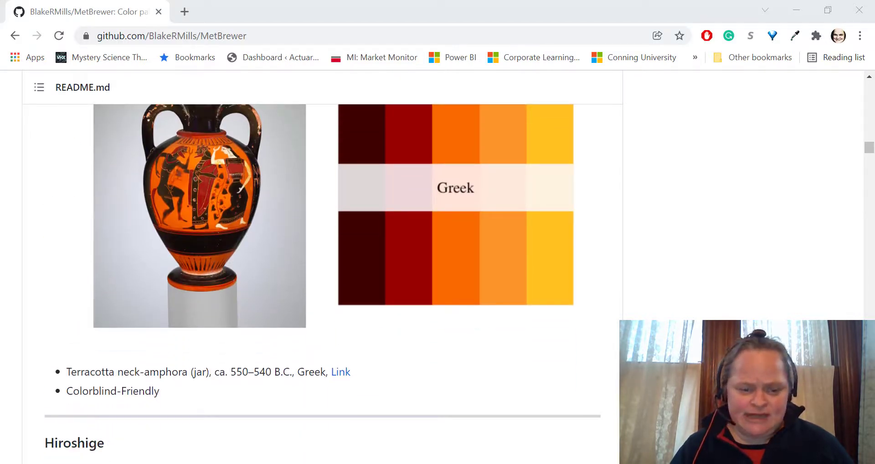
scroll(320, 273, "down", 5)
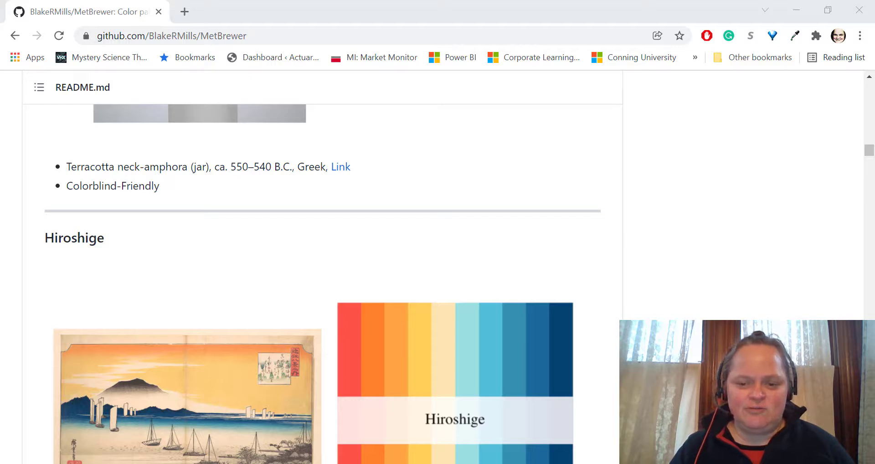
scroll(320, 273, "down", 5)
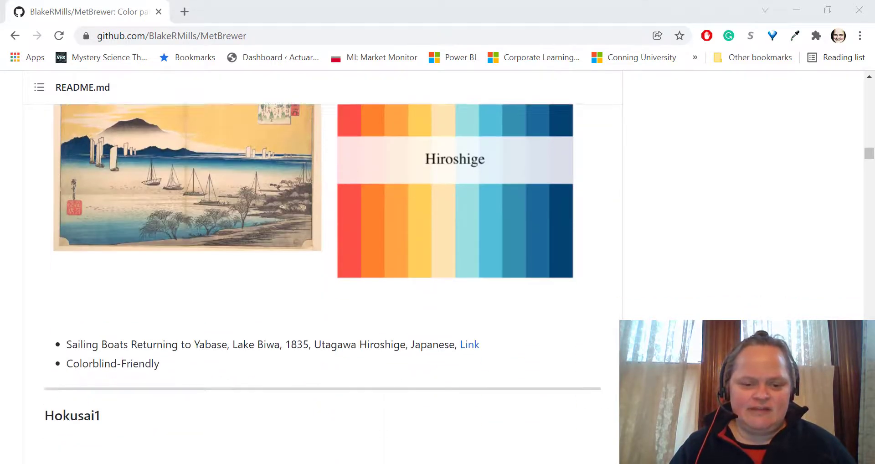
scroll(319, 274, "down", 8)
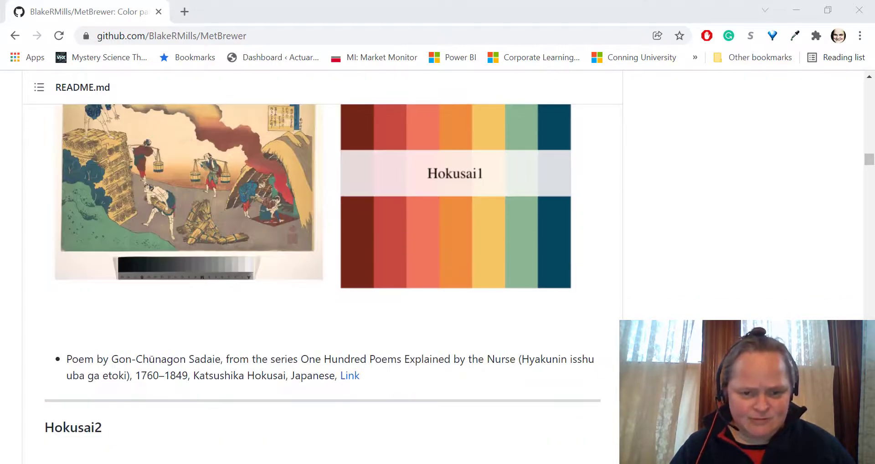
scroll(319, 274, "down", 15)
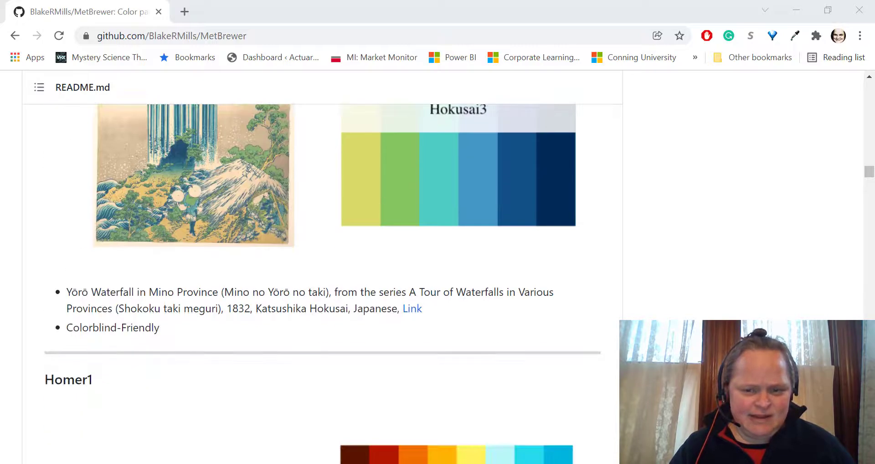
scroll(319, 273, "down", 16)
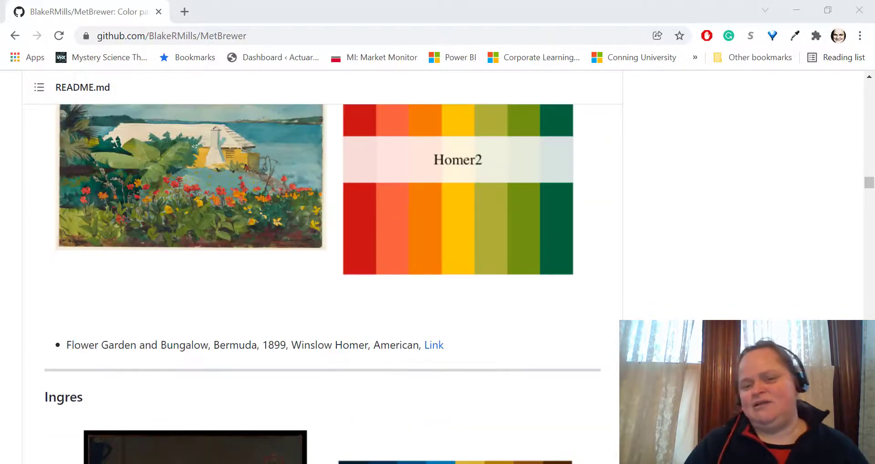
scroll(684, 308, "down", 3)
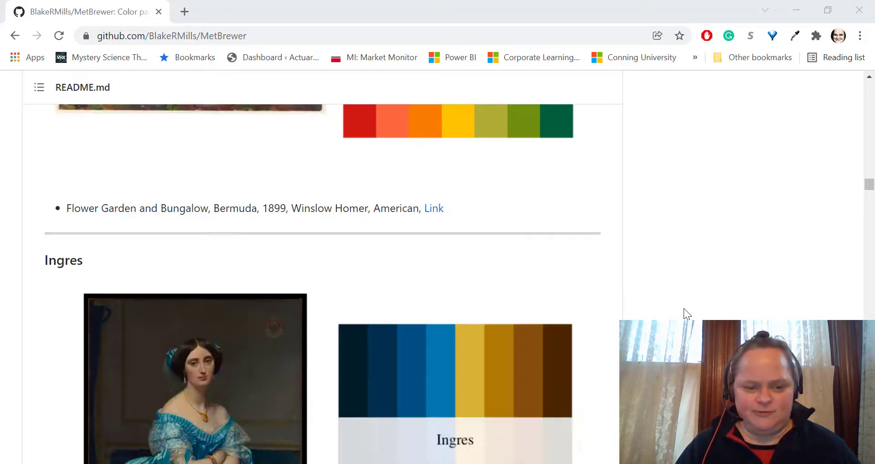
scroll(684, 309, "down", 5)
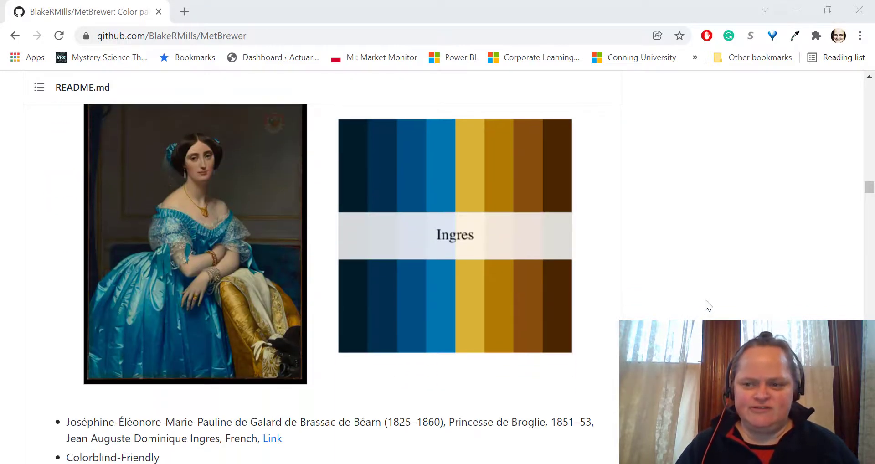
scroll(705, 300, "up", 2)
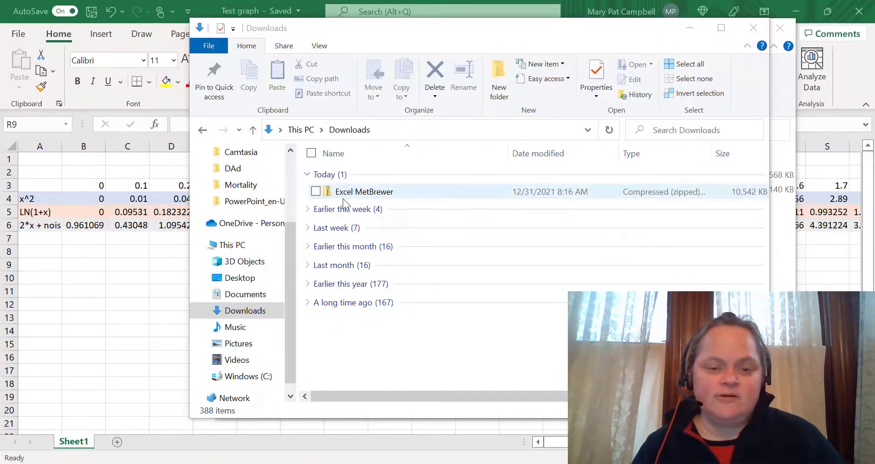
Step: Extract all contents of the Excel MetBrewer zip file in Downloads into the Documents\Excel folder
left_click(372, 193)
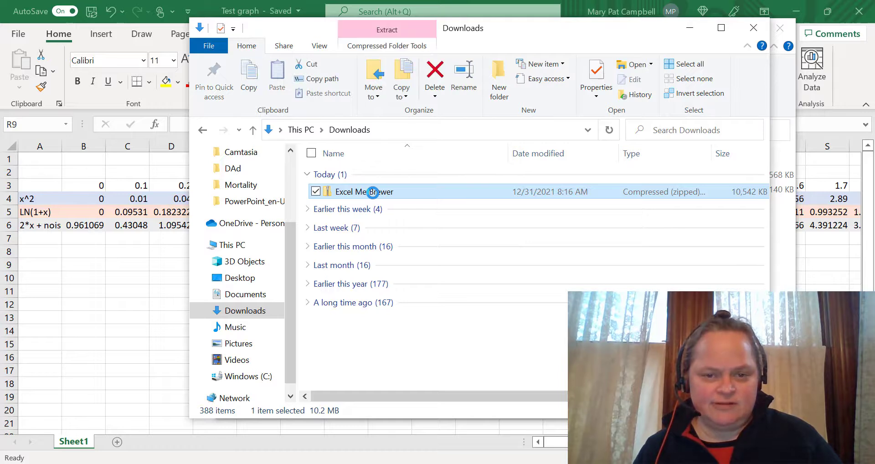
double_click(373, 193)
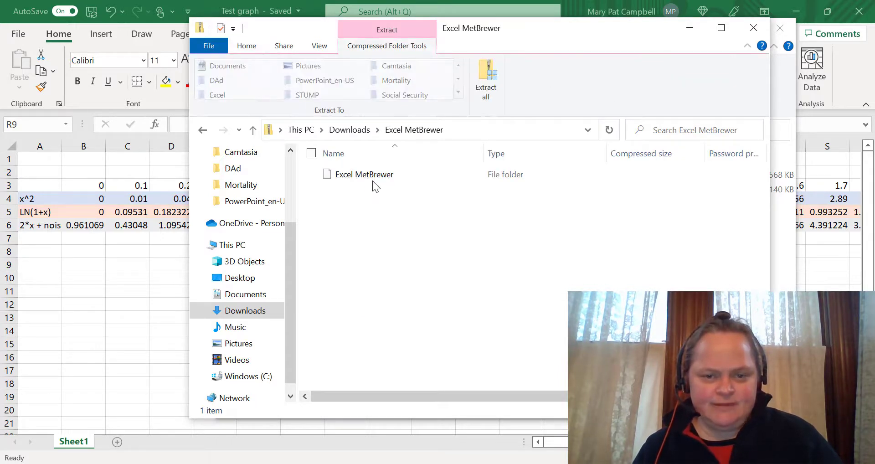
left_click(373, 177)
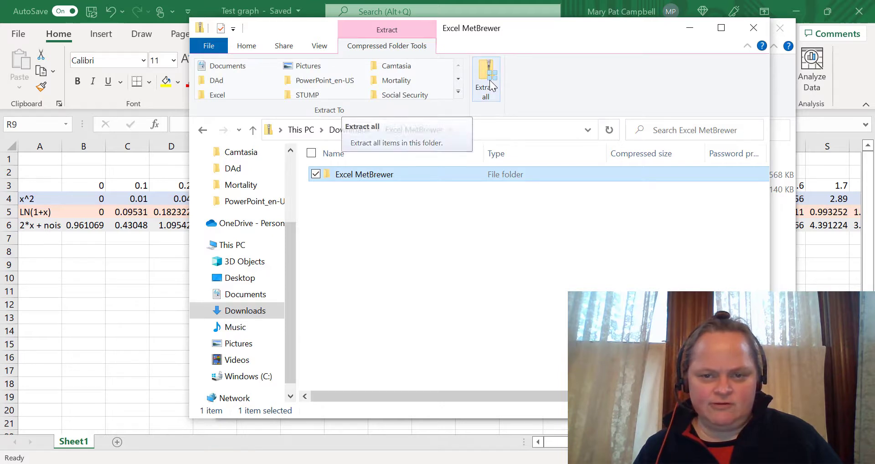
left_click(490, 80)
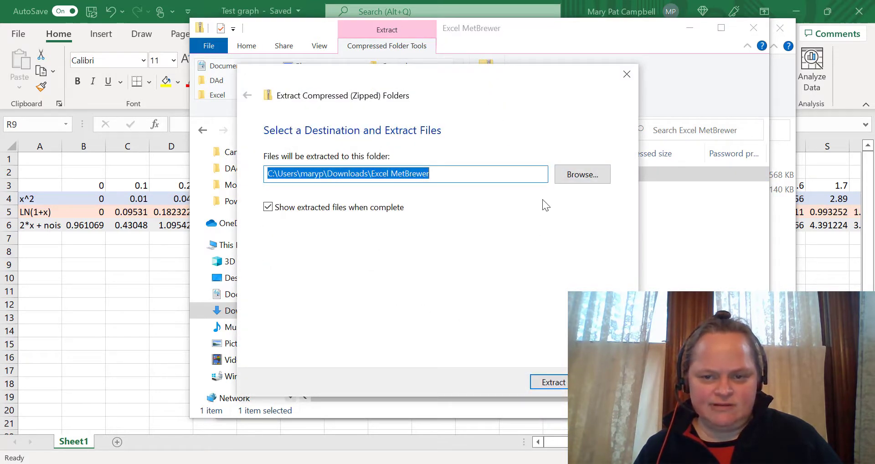
left_click(579, 178)
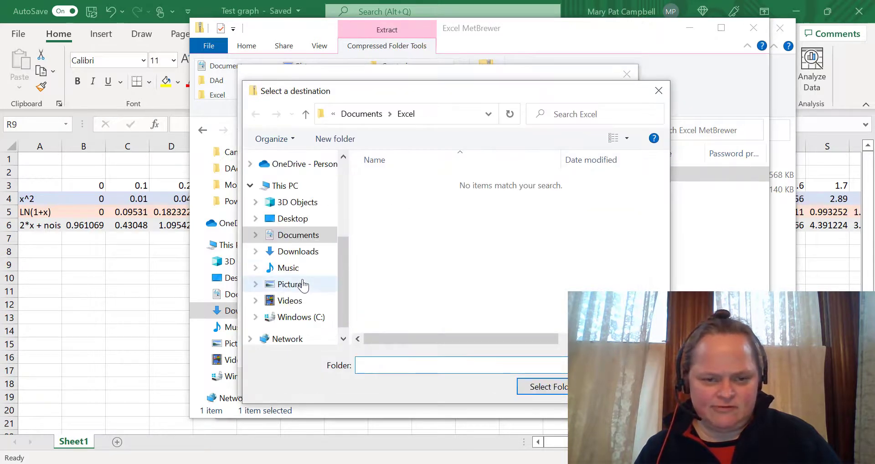
left_click(299, 242)
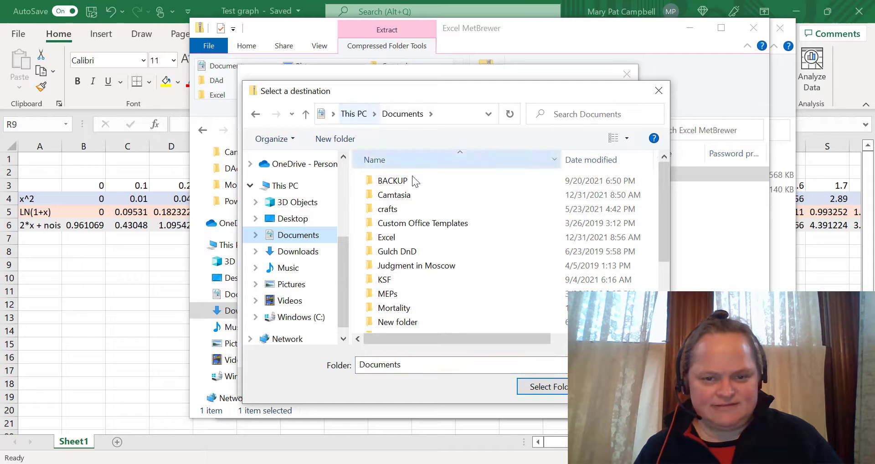
double_click(393, 237)
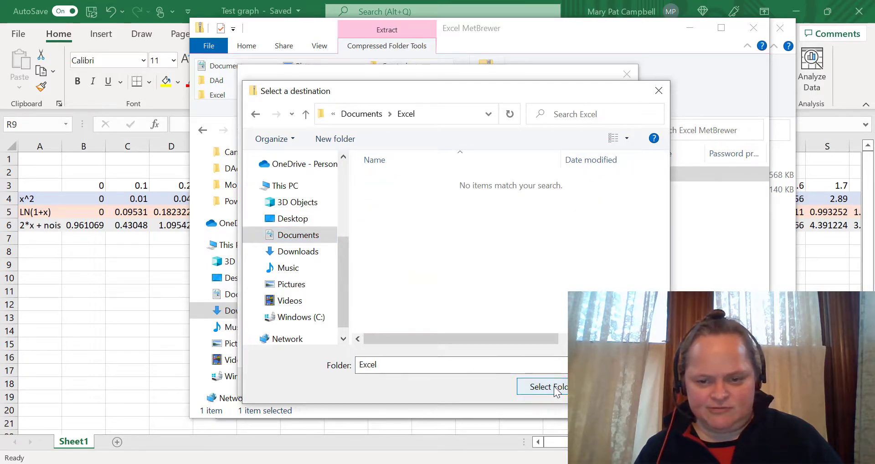
left_click(550, 387)
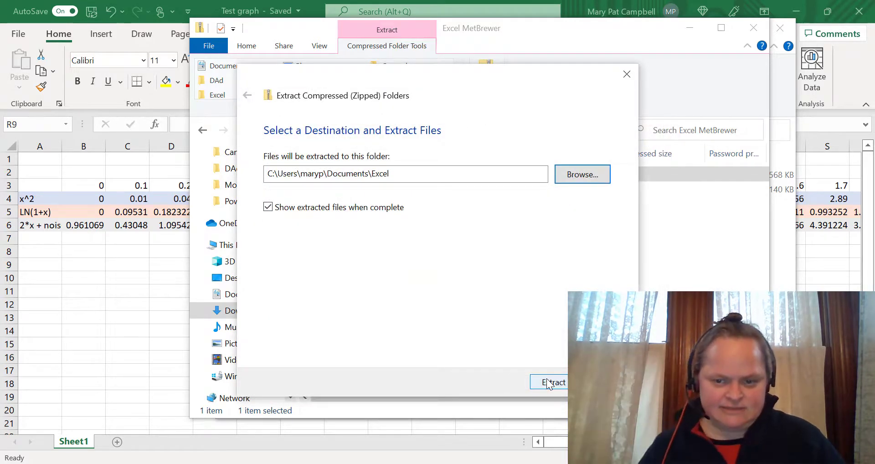
left_click(552, 385)
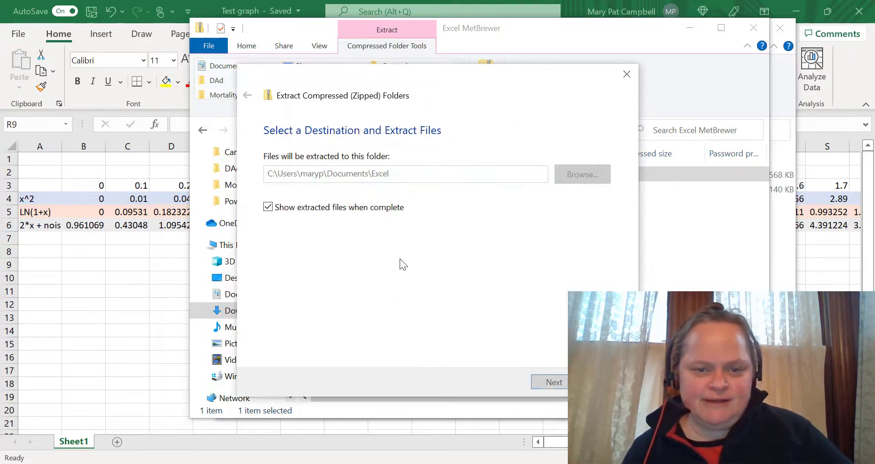
Step: Open the Hokusai3 Sample Graphs workbook from the Sample Graphs folder of the extracted Excel MetBrewer files
double_click(400, 203)
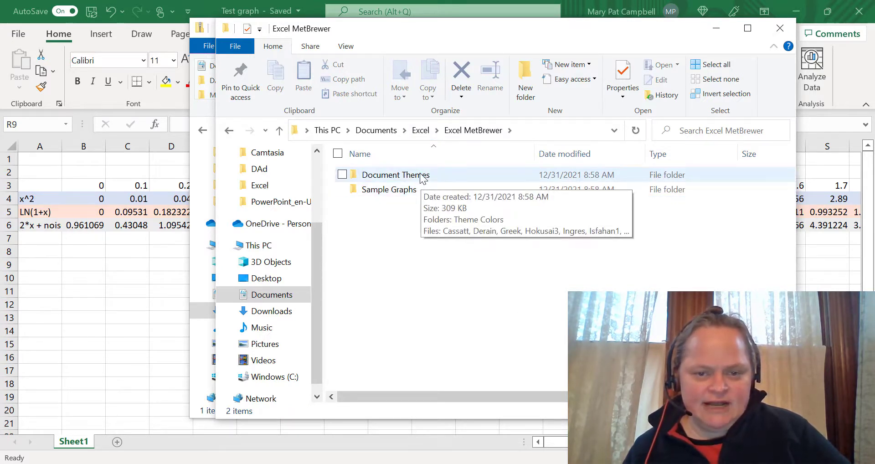
double_click(423, 191)
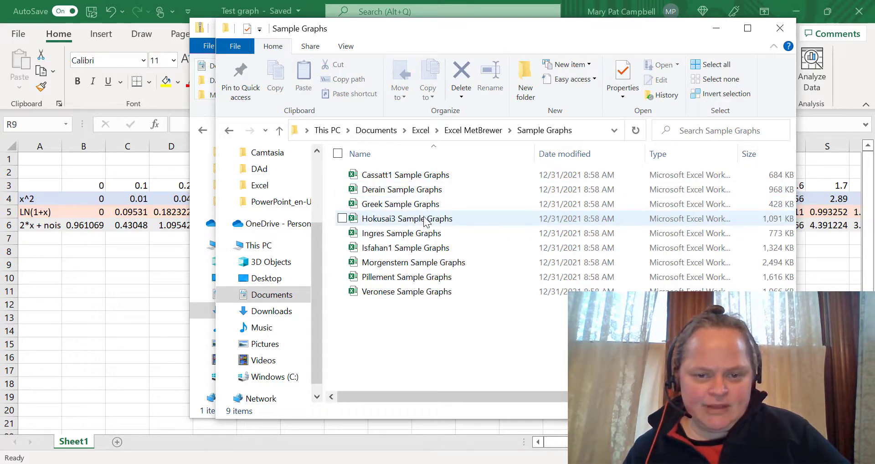
double_click(424, 220)
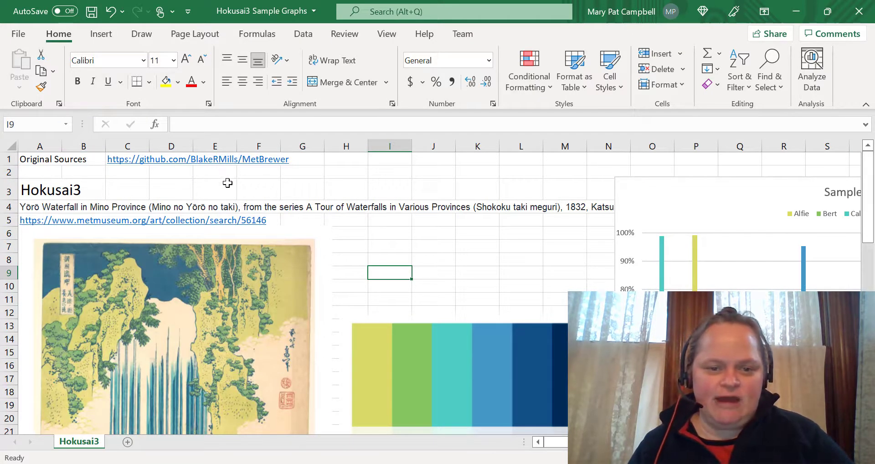
Step: Examine the original source link, palette title and artwork description in rows 1 to 4 of the Hokusai3 sheet
left_click(214, 188)
left_click(30, 158)
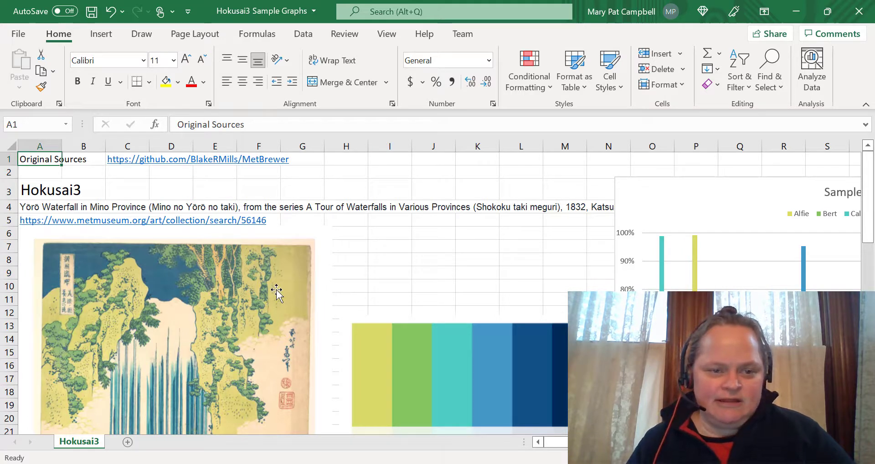
key("Right")
key("Right")
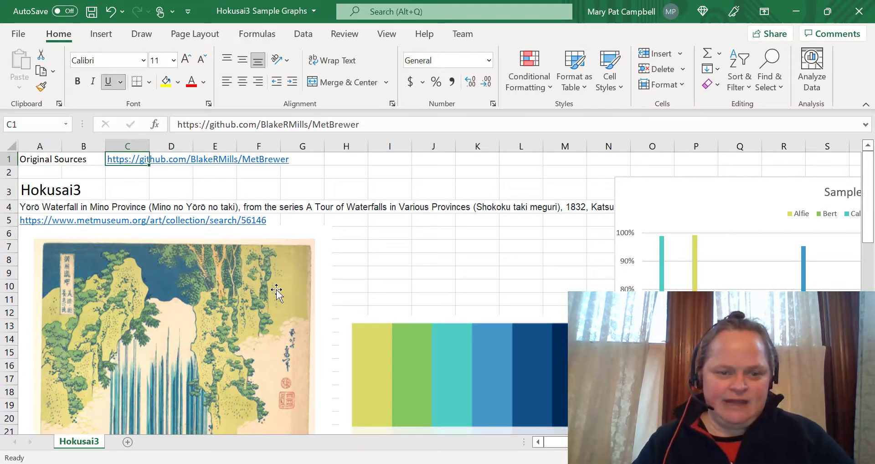
key("Down")
key("Left")
key("Left")
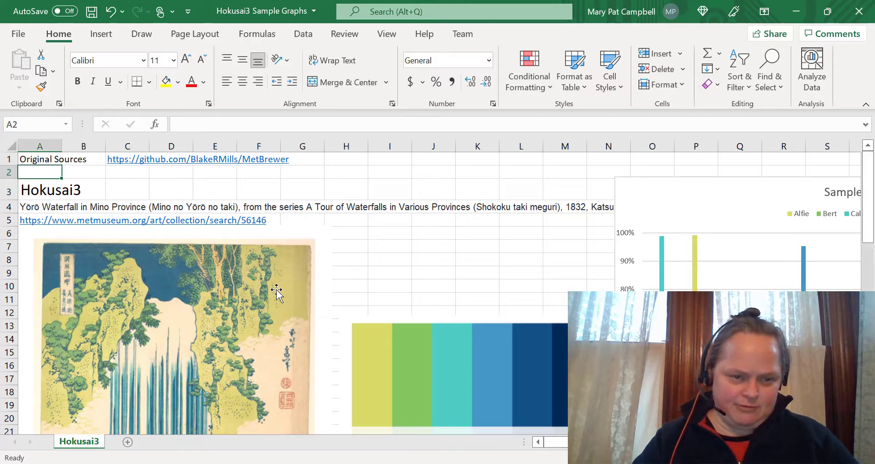
key("Down")
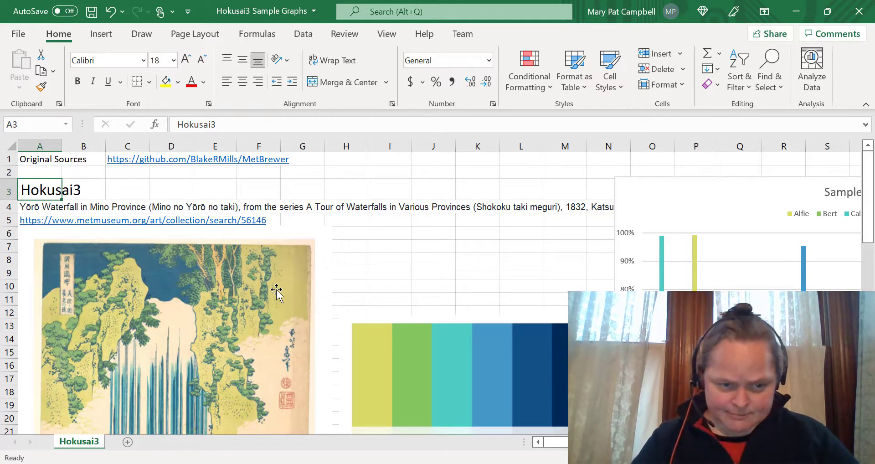
key("Down")
key("Right")
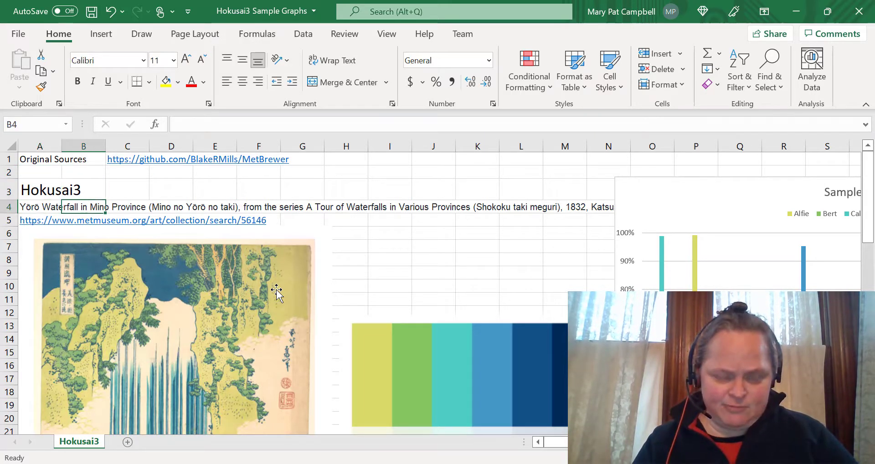
key("Left")
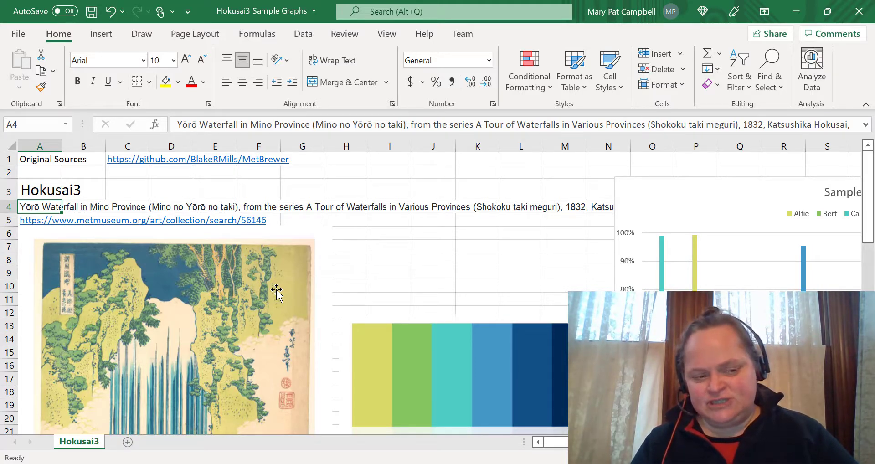
Step: Examine the waterfall artwork and the Hokusai3 palette image beside it, together with the museum link above the artwork
key("Down")
key("Up")
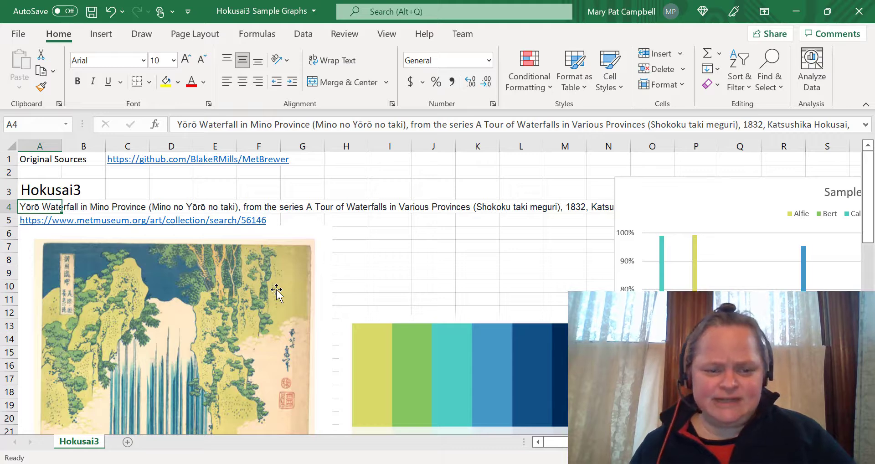
scroll(104, 283, "down", 3)
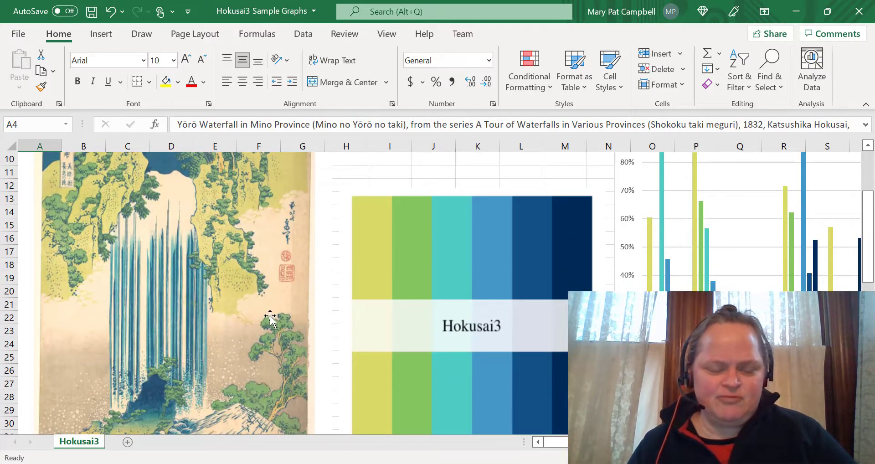
scroll(137, 219, "up", 3)
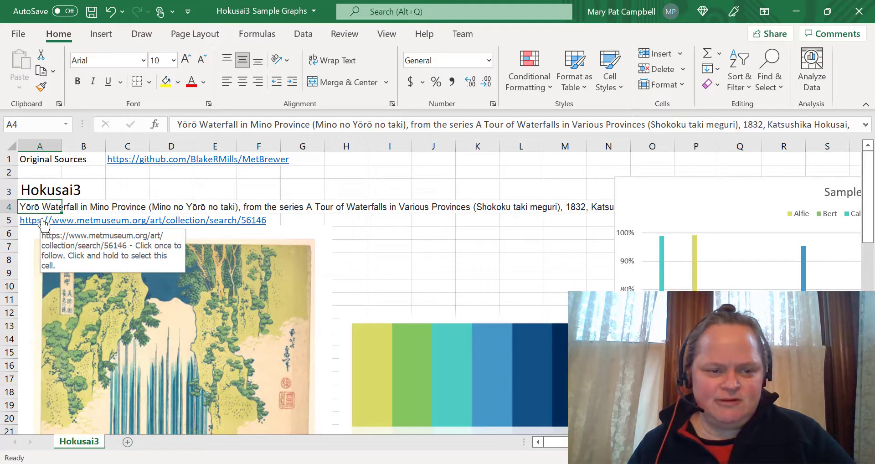
scroll(231, 342, "down", 6)
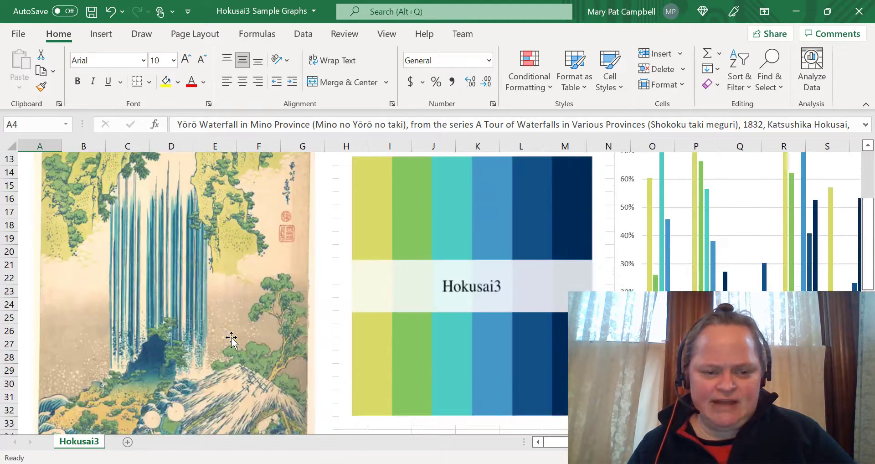
scroll(556, 379, "up", 2)
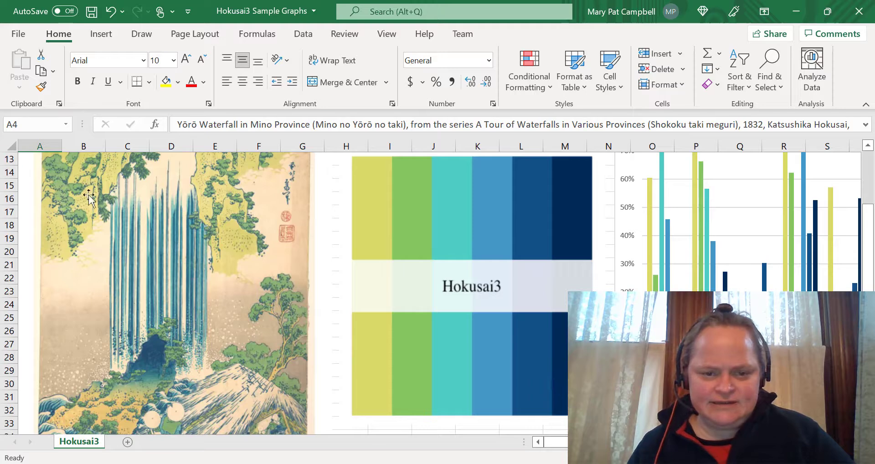
scroll(491, 366, "up", 4)
scroll(465, 382, "down", 4)
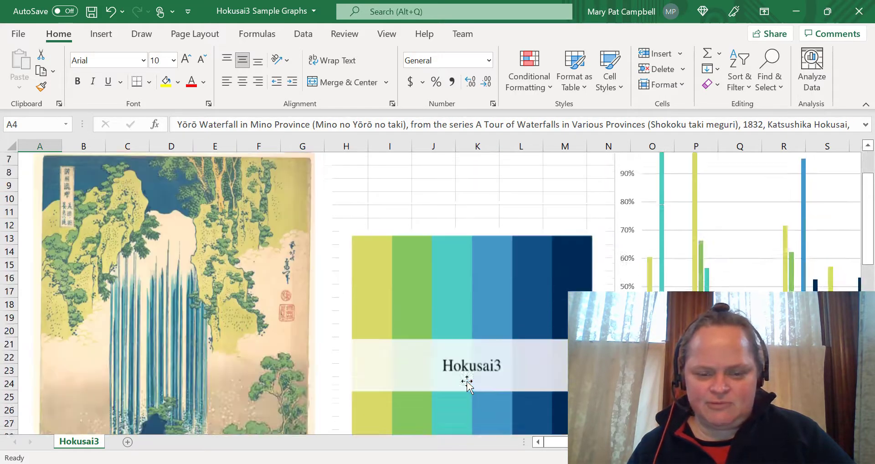
scroll(456, 319, "down", 2)
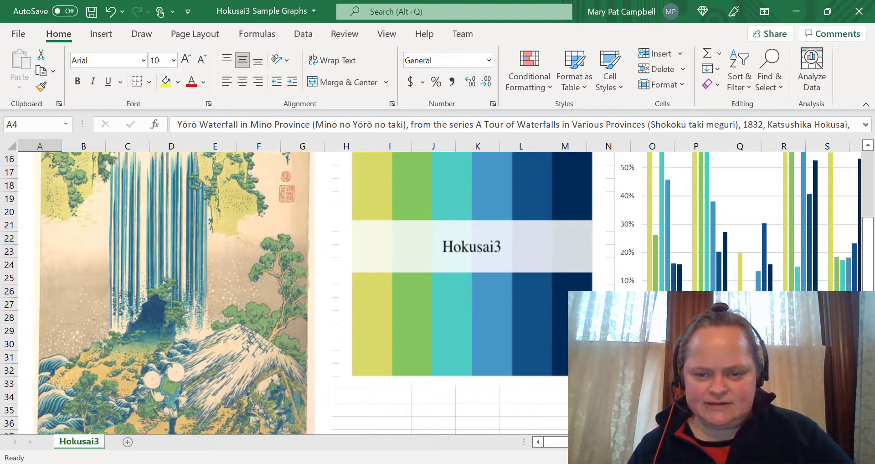
scroll(437, 291, "up", 3)
scroll(463, 273, "up", 2)
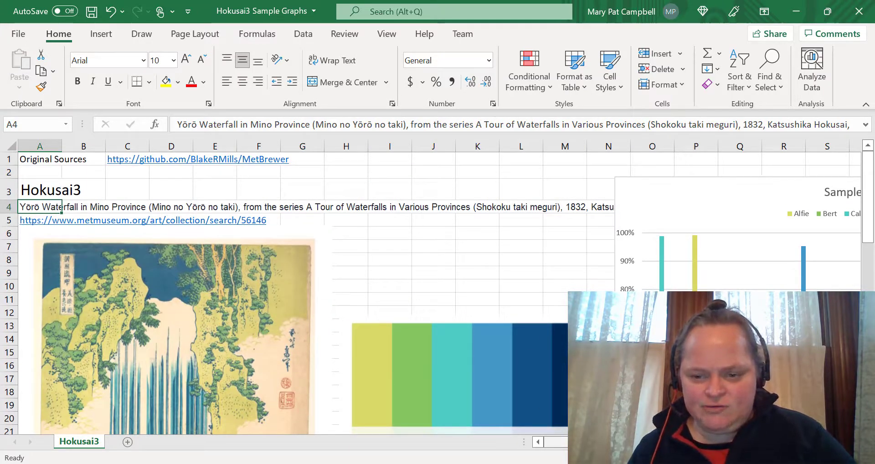
Step: Examine the sample column, pie and line charts that use the Hokusai3 palette on the sheet
scroll(301, 292, "right", 5)
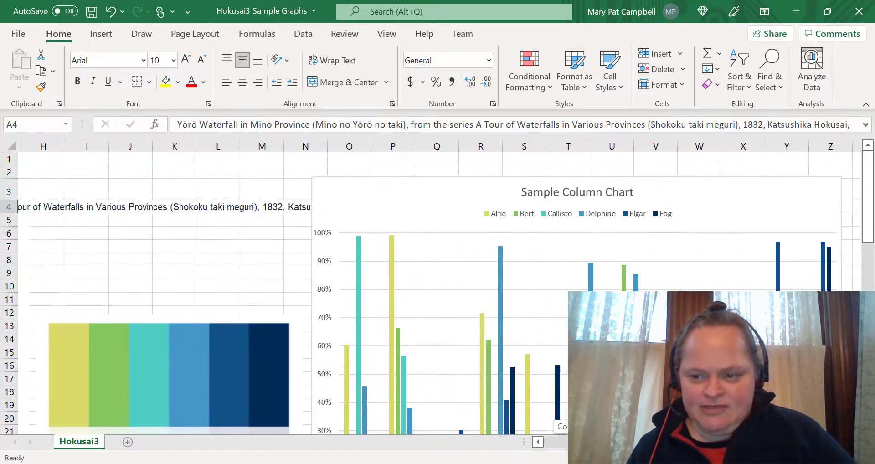
scroll(437, 292, "right", 2)
scroll(437, 291, "down", 2)
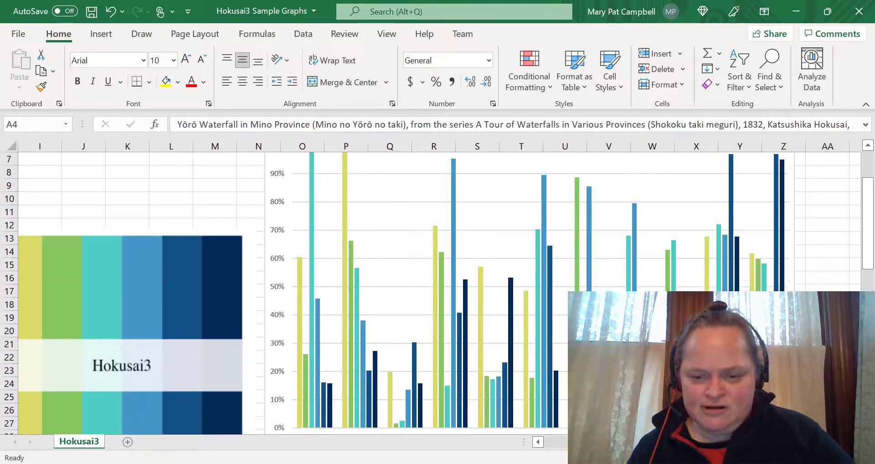
scroll(438, 291, "down", 10)
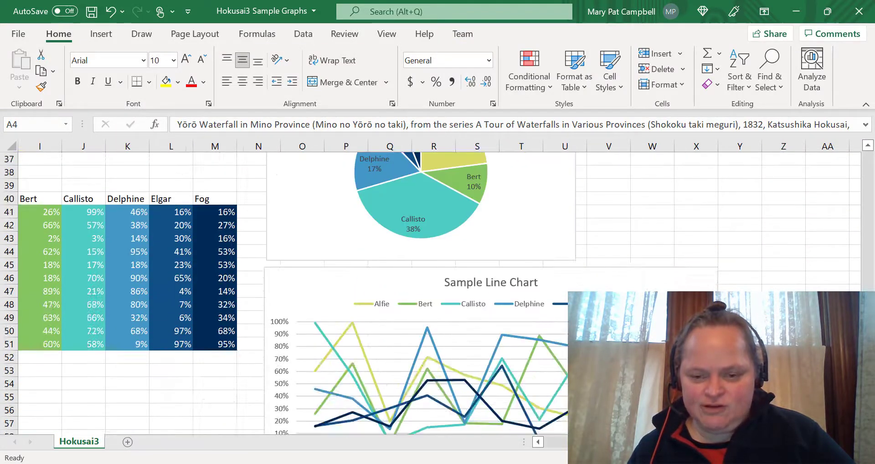
scroll(438, 292, "up", 7)
scroll(438, 292, "down", 9)
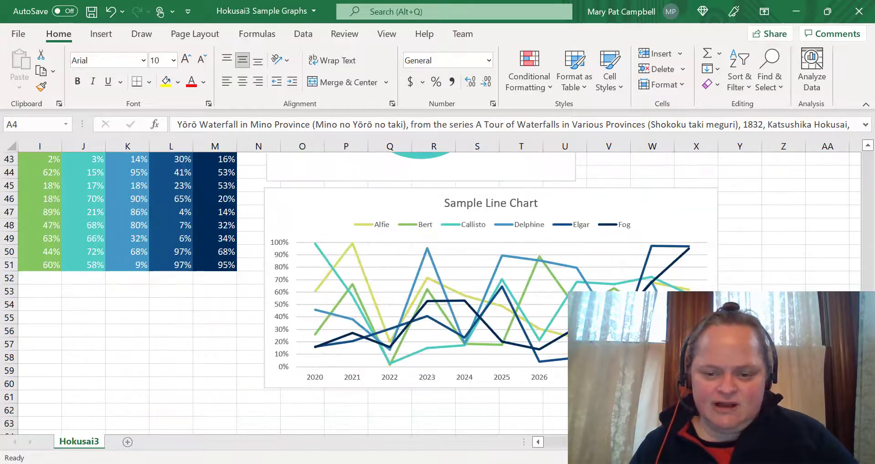
Step: Examine the color-filled data table in G40:M51 and the themed cell styles available for its Alfie column
scroll(438, 291, "left", 5)
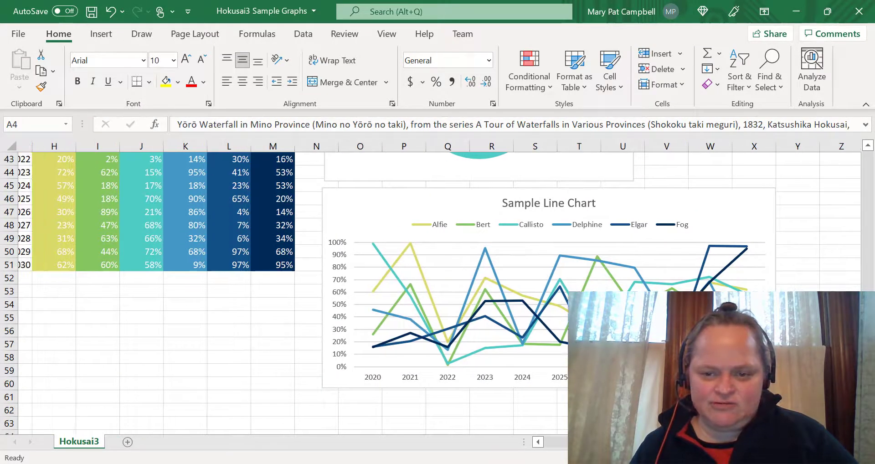
scroll(494, 371, "left", 1)
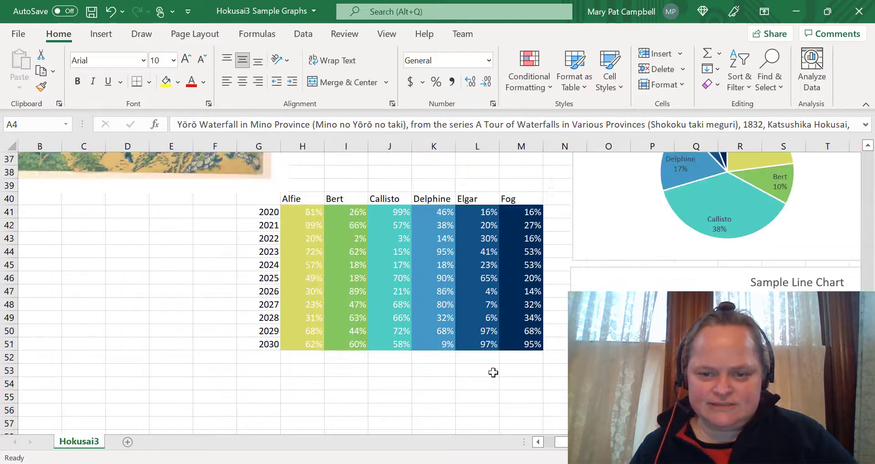
scroll(495, 371, "up", 4)
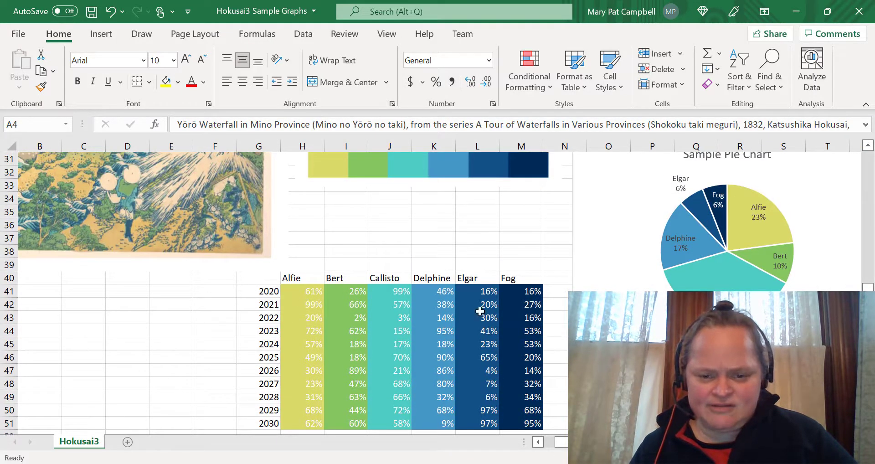
left_click(308, 305)
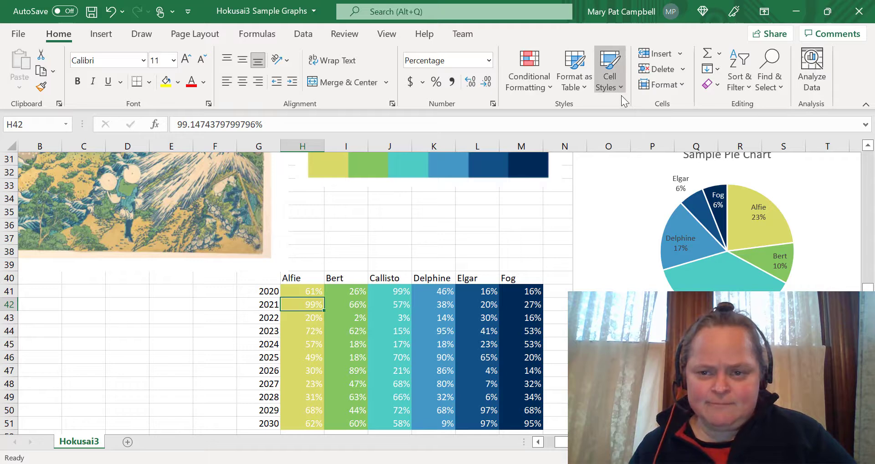
left_click(614, 85)
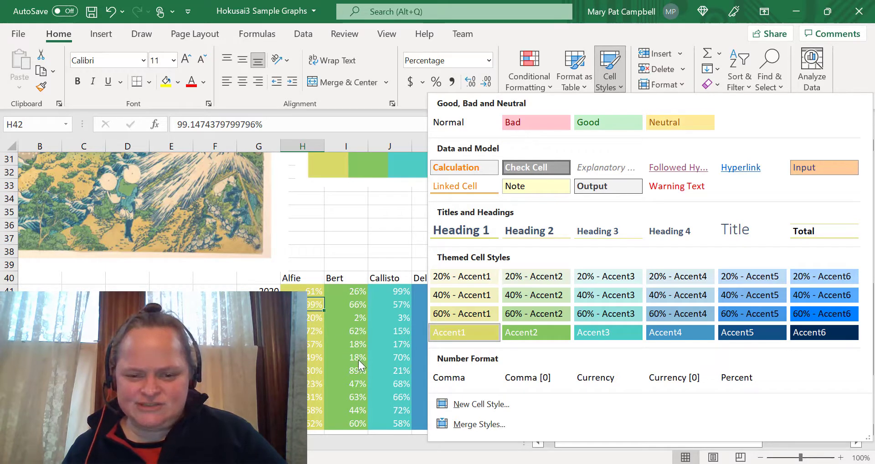
left_click(325, 354)
left_click(313, 344)
left_click(297, 287)
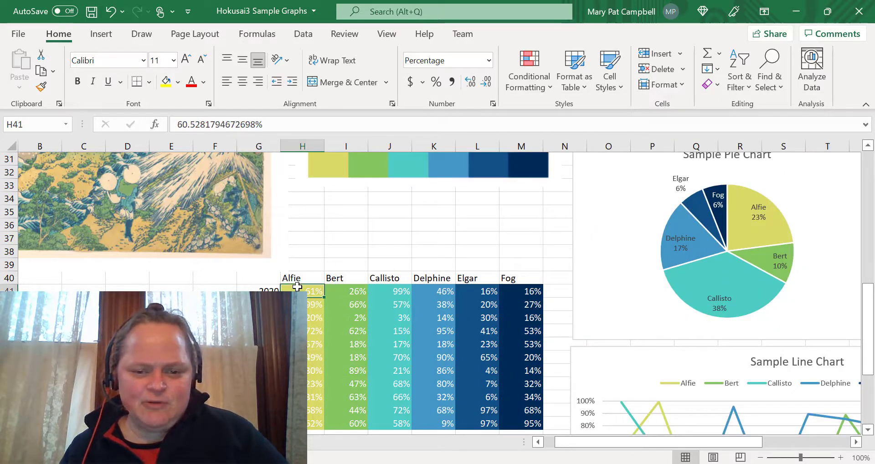
Step: Select cell J7 above the palette image and bring the Hokusai3 Sample Graphs workbook back to the front
scroll(297, 288, "up", 8)
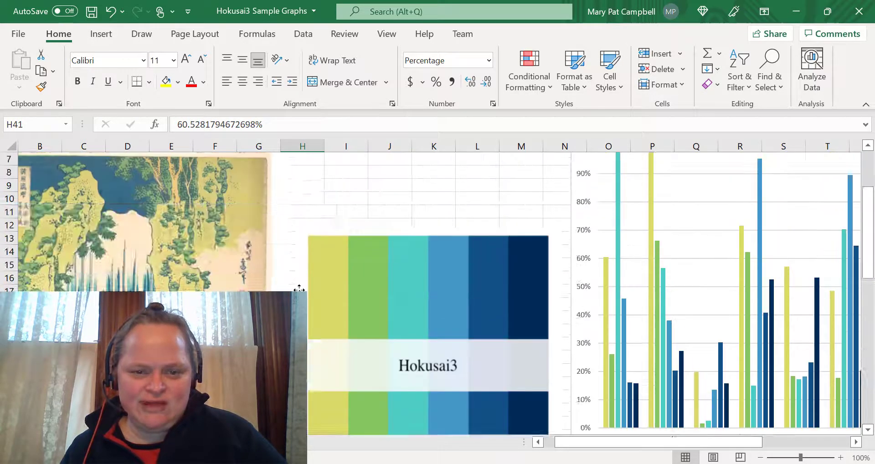
scroll(299, 289, "up", 2)
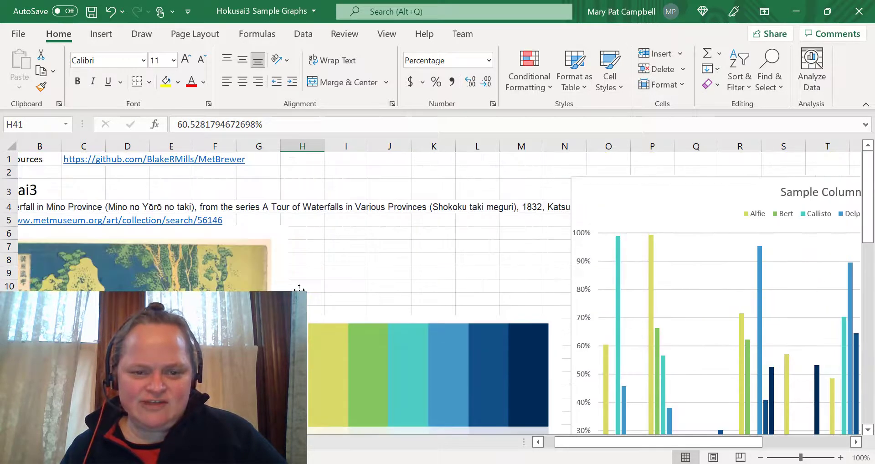
left_click(313, 251)
left_click(394, 250)
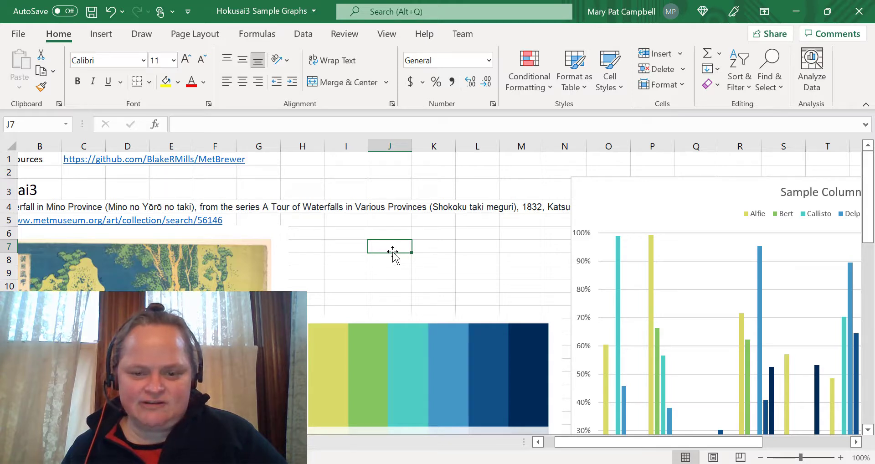
left_click_drag(611, 441, 568, 440)
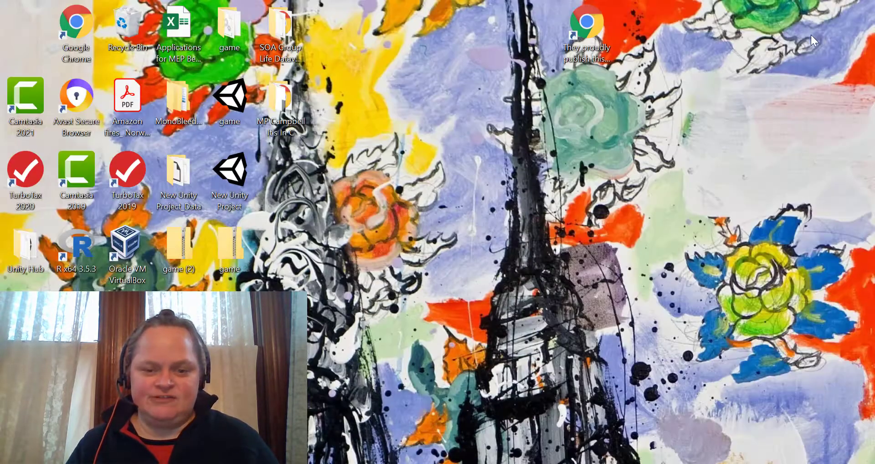
mouse_move(423, 445)
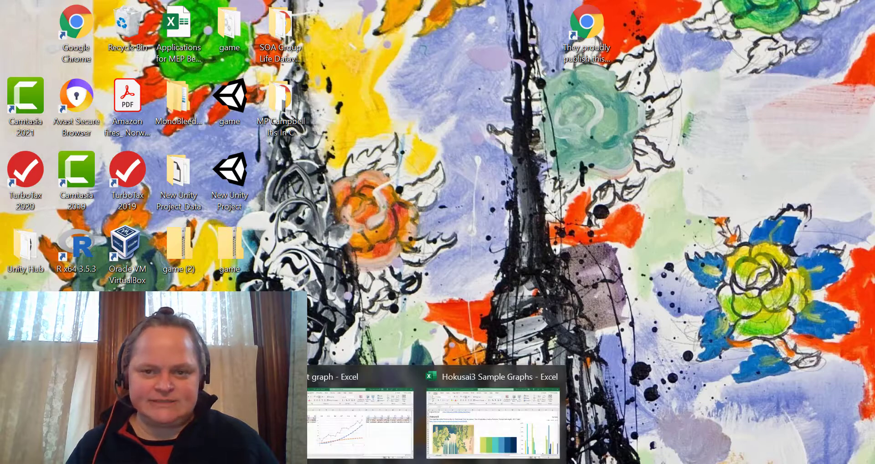
left_click(461, 429)
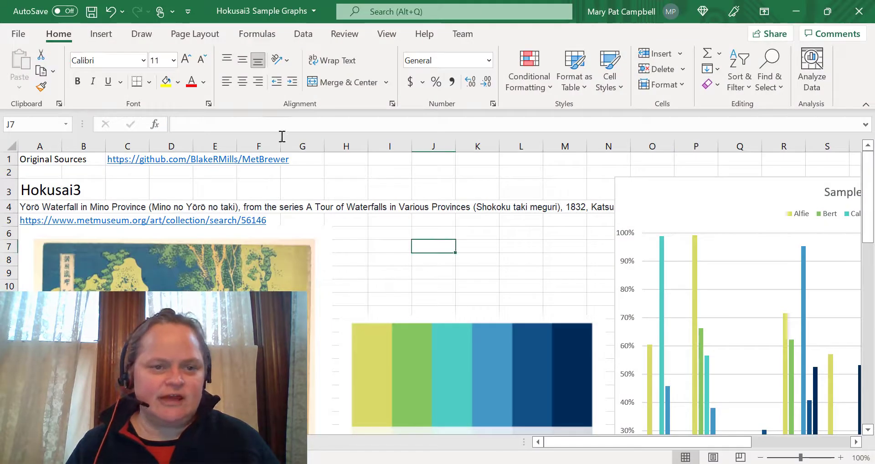
Step: Look through the available theme color sets and the gallery of built-in themes for the workbook
left_click(200, 35)
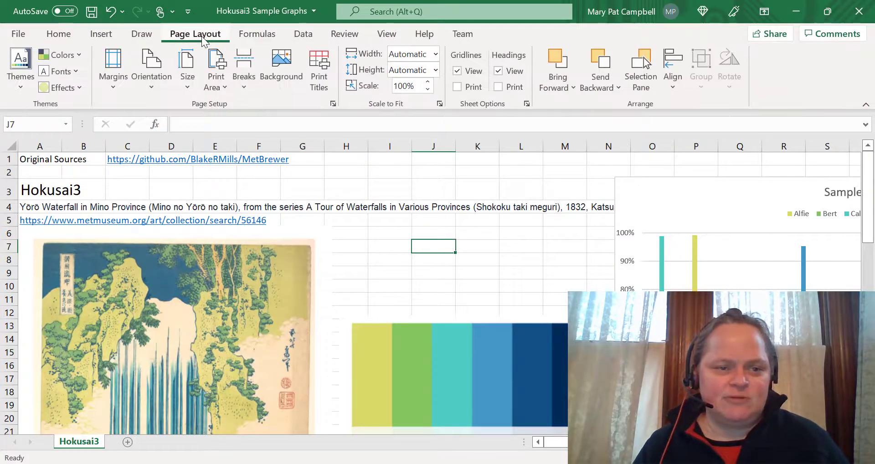
left_click(68, 55)
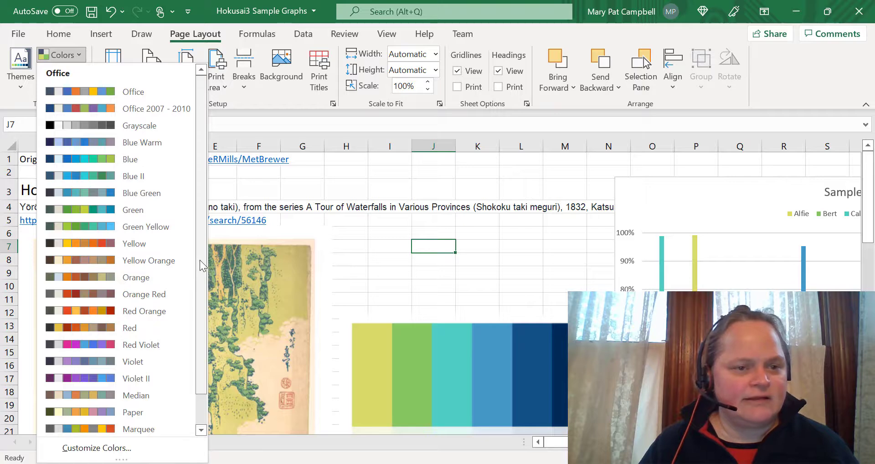
left_click_drag(200, 260, 219, 361)
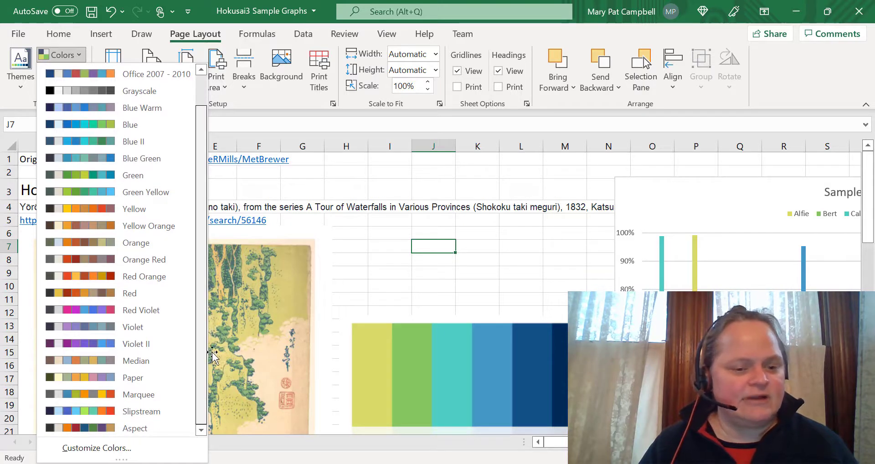
scroll(176, 156, "up", 2)
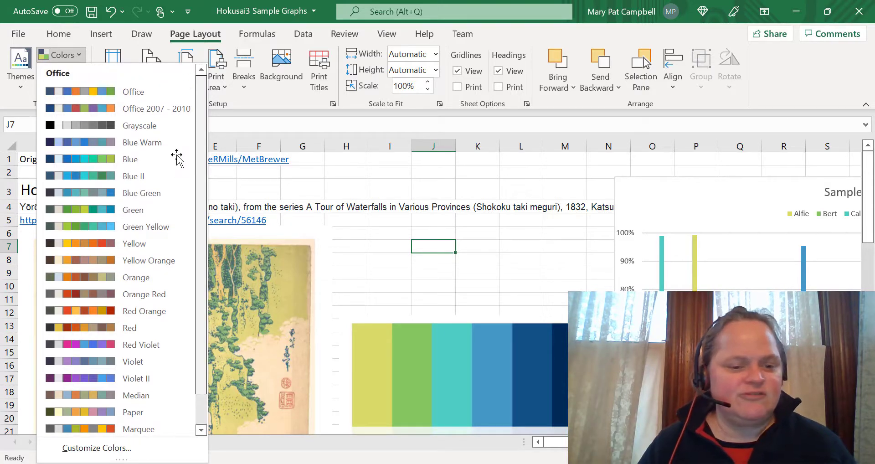
left_click(21, 85)
left_click(20, 86)
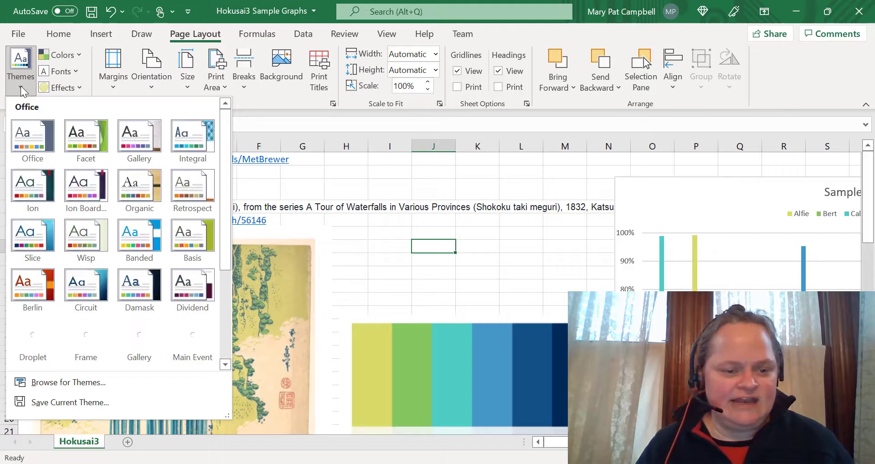
left_click_drag(226, 155, 208, 112)
Step: Create a custom theme color set from the workbook's current colors and save it as Hokusai3
left_click(77, 56)
left_click(79, 56)
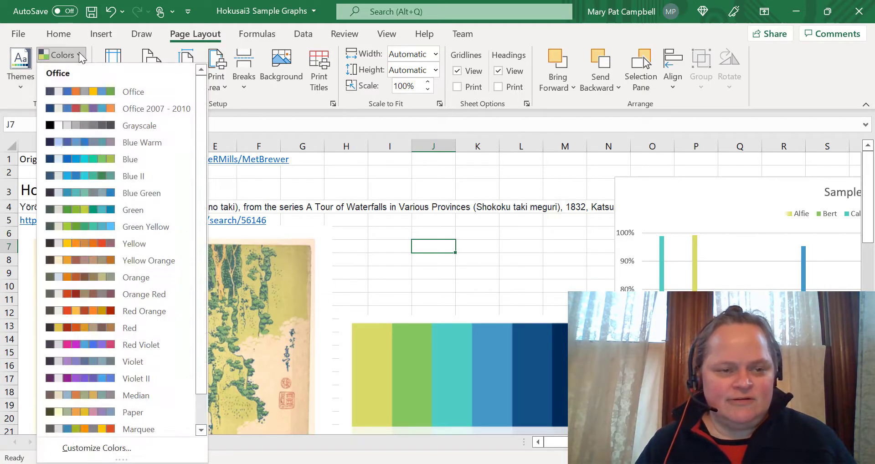
left_click_drag(201, 135, 207, 316)
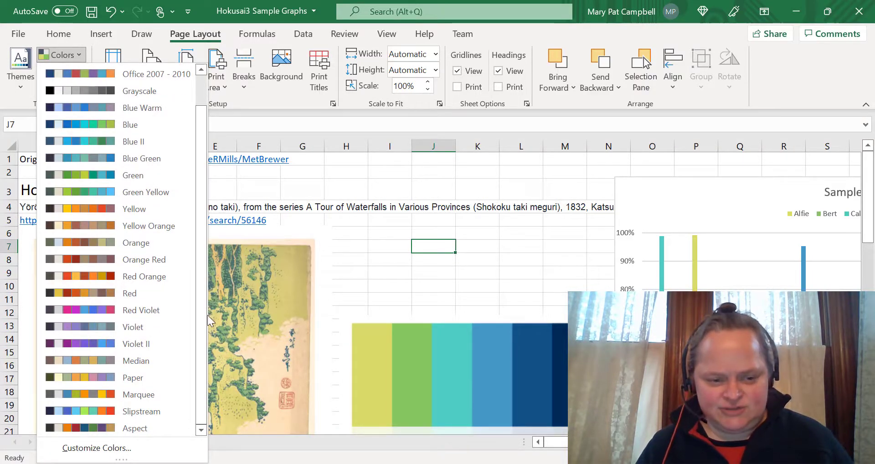
left_click(141, 450)
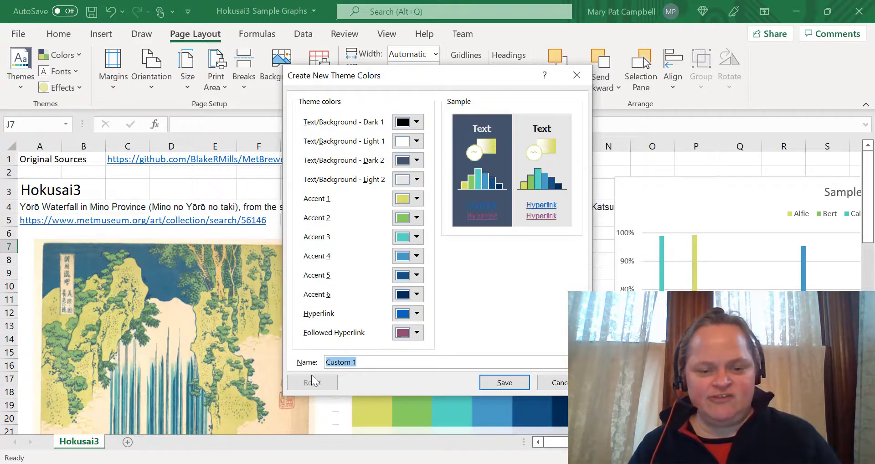
type("H")
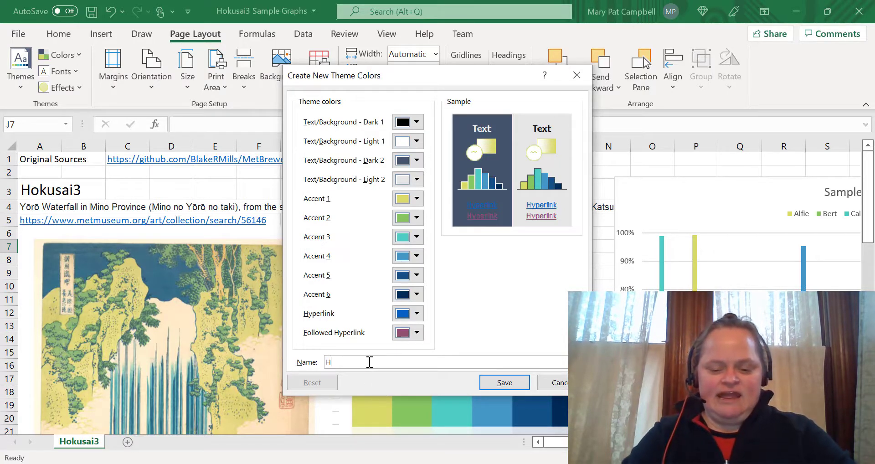
type("okusai")
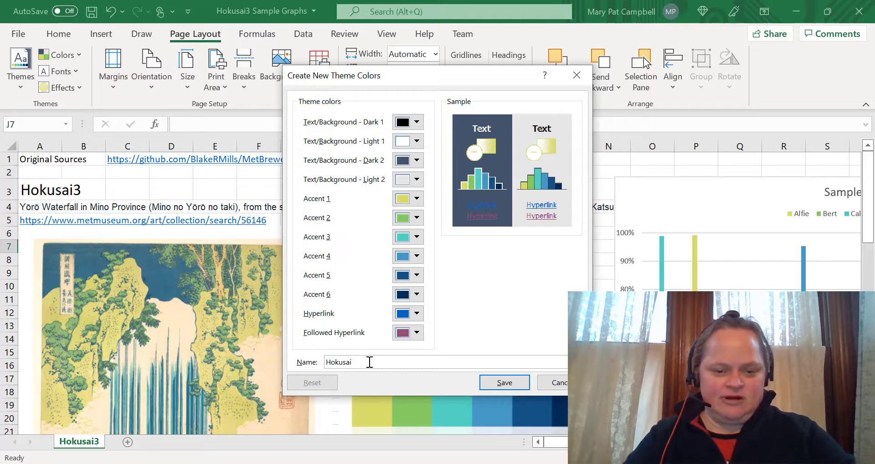
type("3")
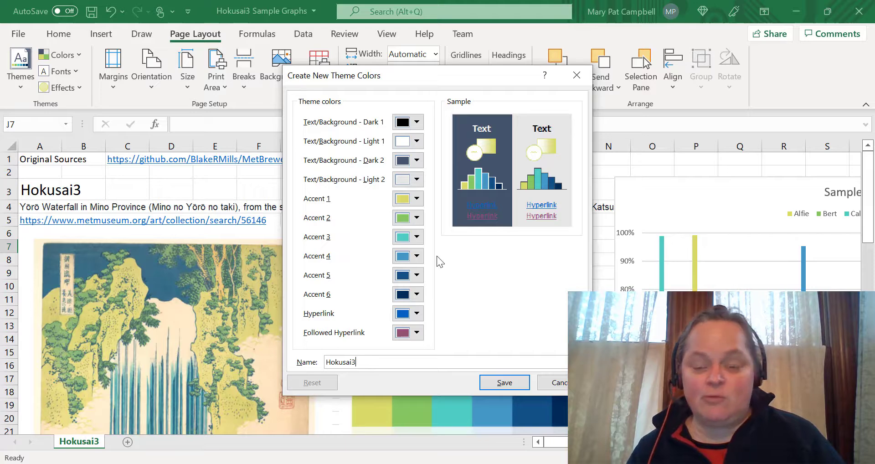
left_click(512, 385)
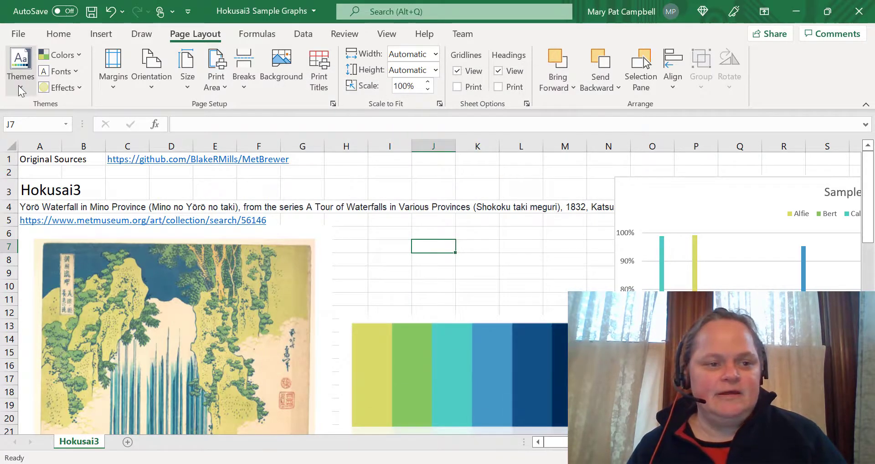
Step: Save the workbook's current theme as an Office Theme file named Hokusai3 in the Document Themes folder
left_click(18, 86)
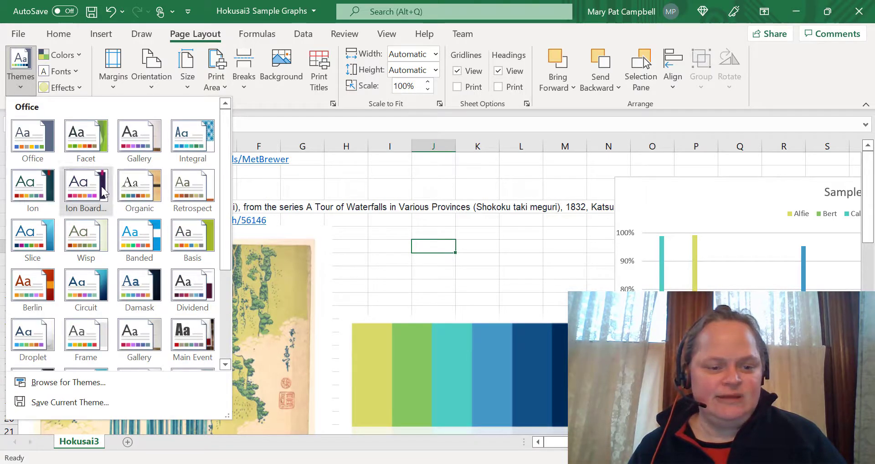
left_click(137, 400)
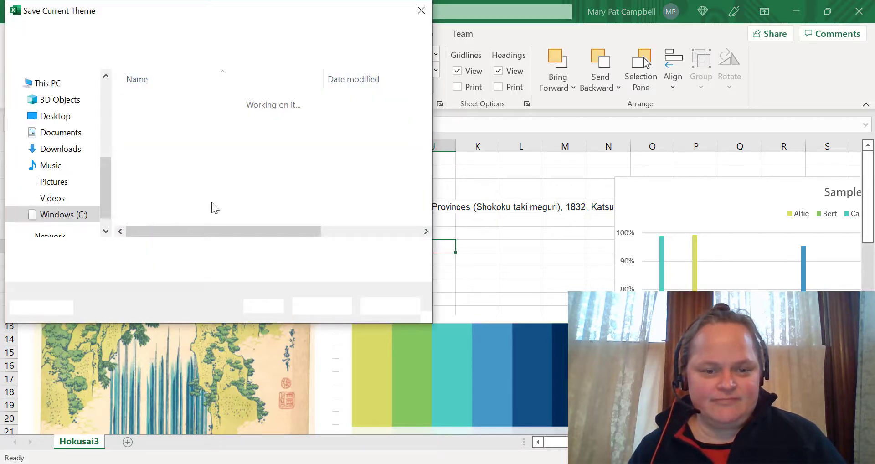
type("Hokusai3")
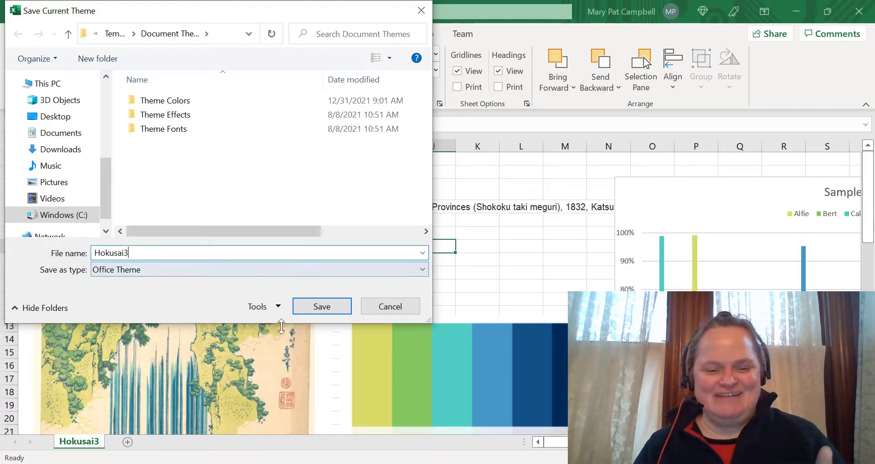
left_click(225, 34)
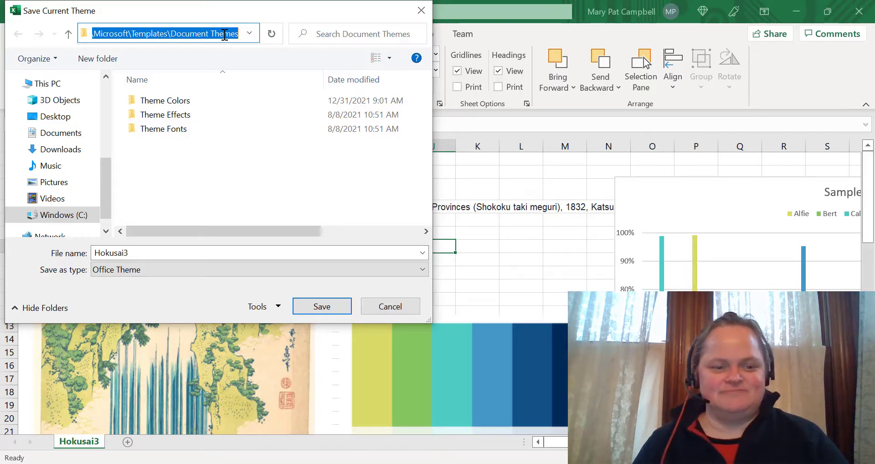
left_click(315, 310)
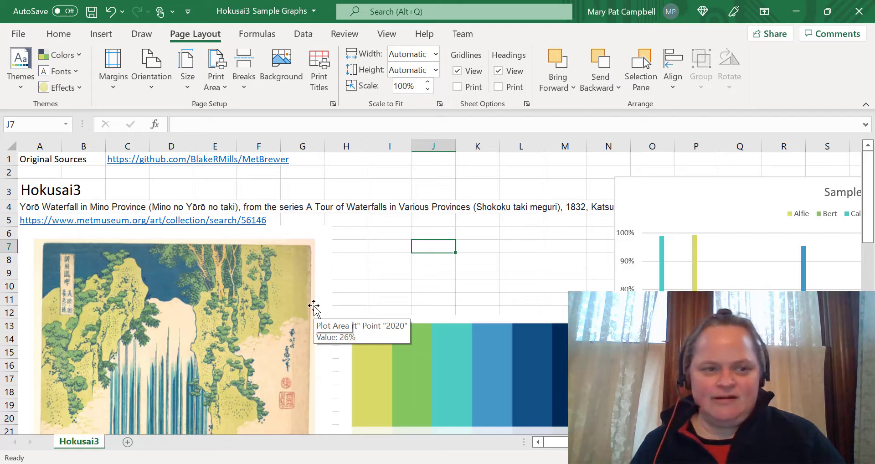
Step: Check the custom entries in the theme color sets and in the themes gallery
left_click(68, 55)
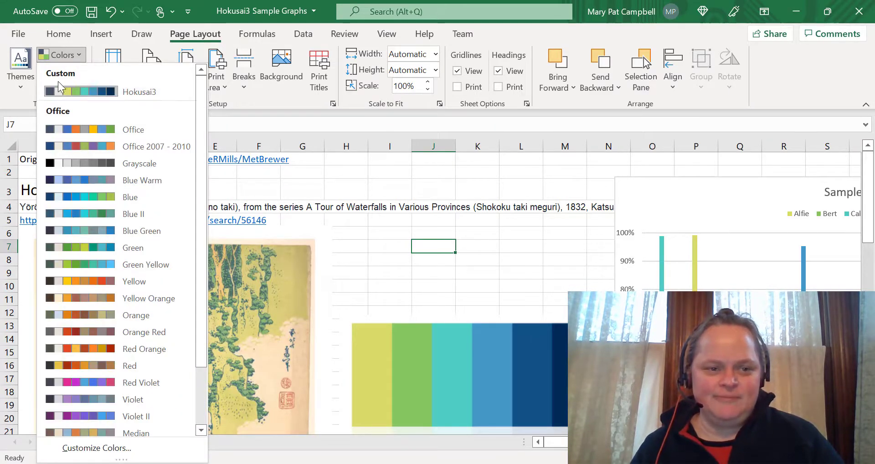
left_click(21, 85)
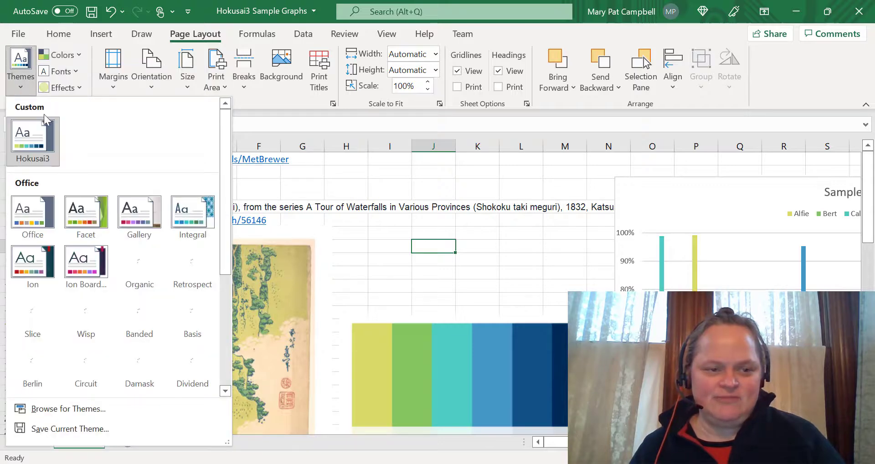
left_click(332, 187)
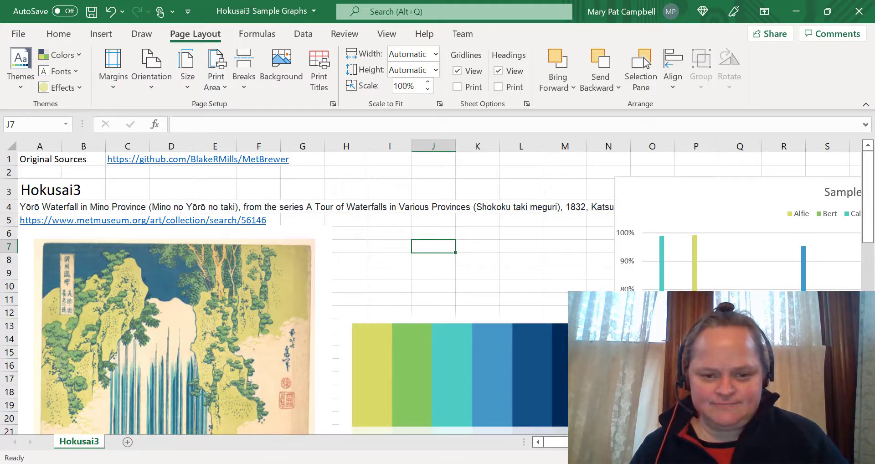
Step: Switch to File Explorer and open the Document Themes folder inside Documents > Excel > Excel MetBrewer
key("ctrl+n")
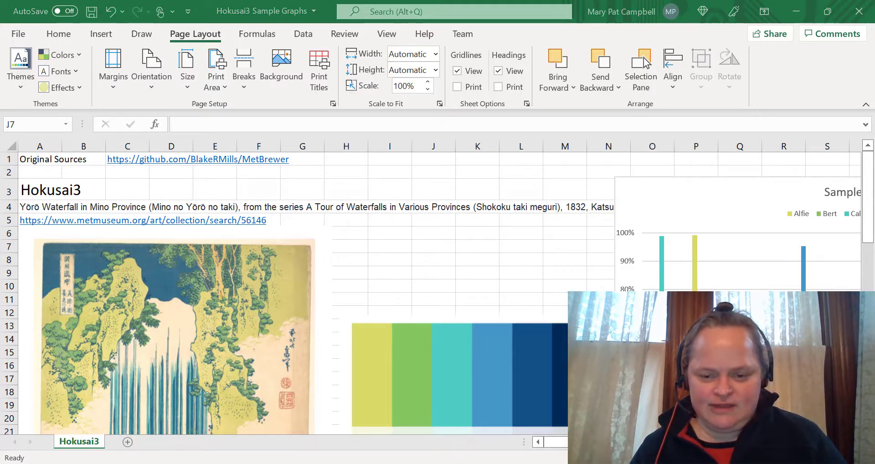
mouse_move(520, 463)
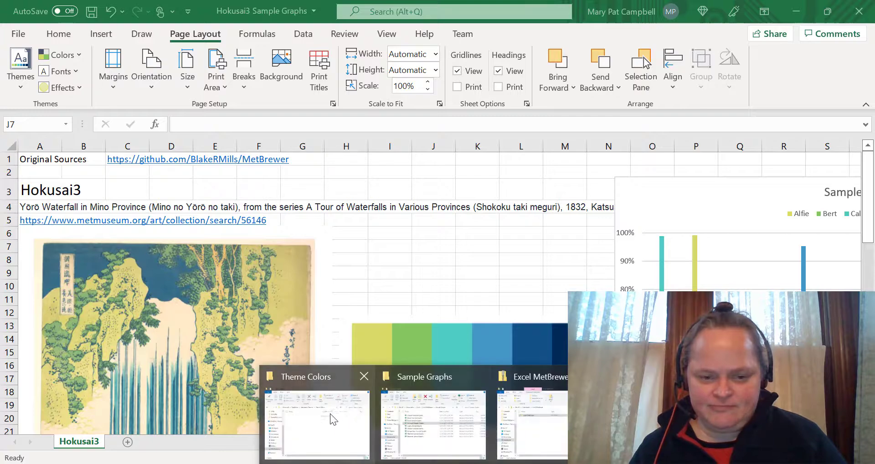
mouse_move(543, 419)
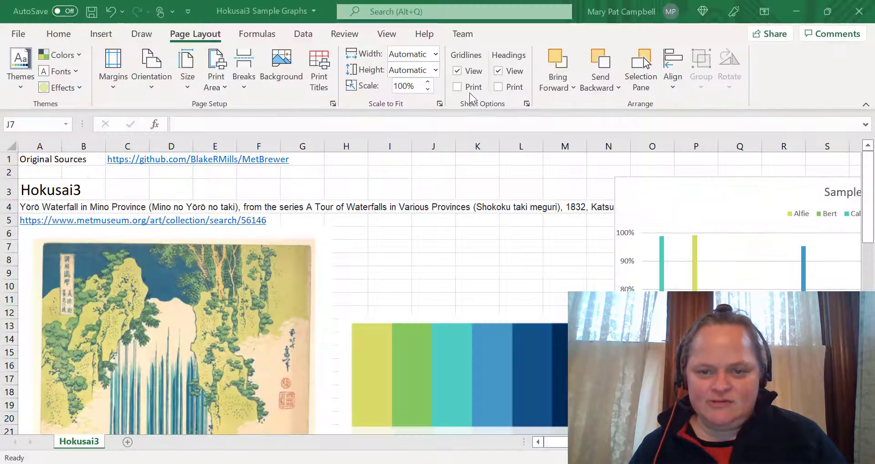
left_click(476, 131)
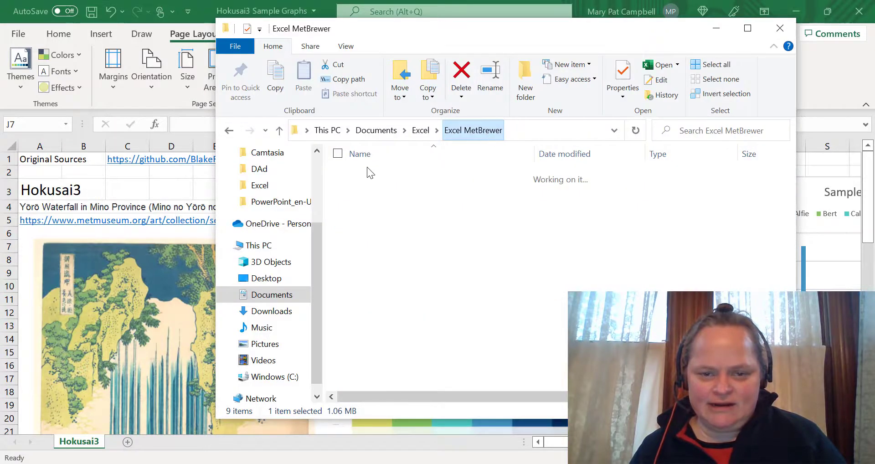
double_click(407, 175)
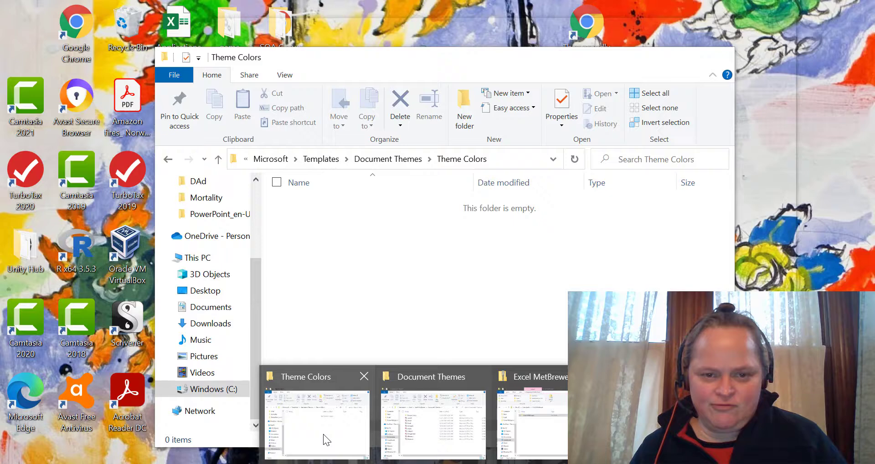
Step: Bring the Theme Colors folder window forward and go to its parent folder, Microsoft\Templates\Document Themes
left_click(323, 434)
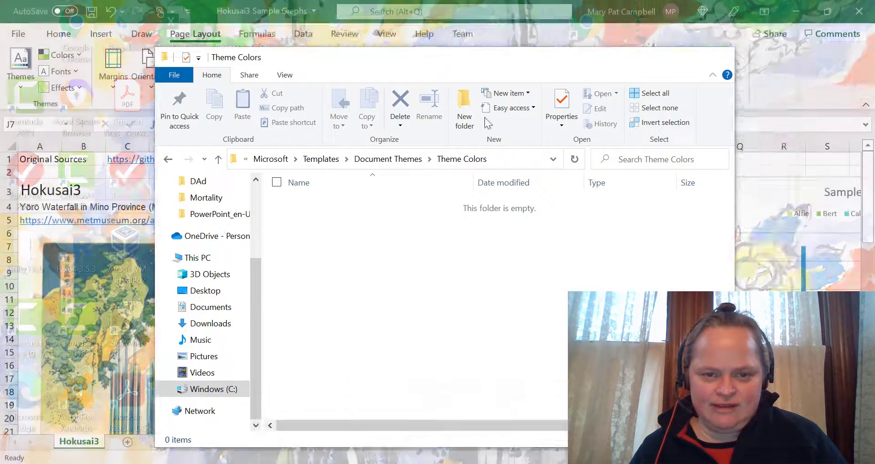
left_click(525, 160)
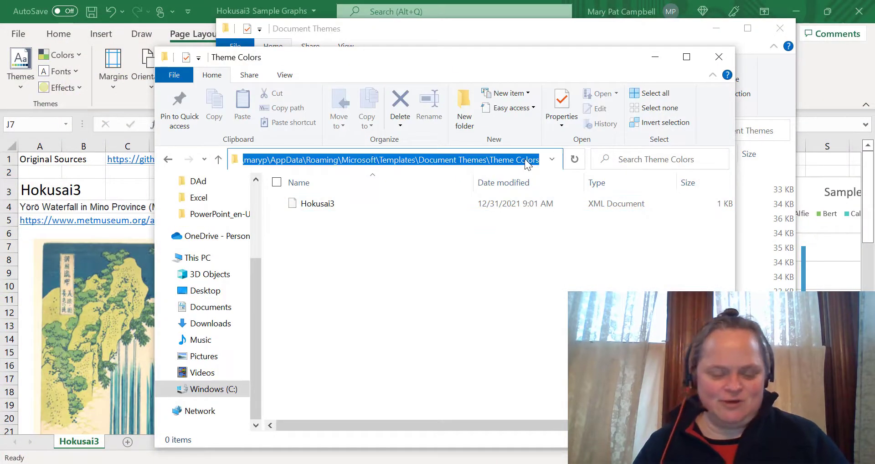
type("C:\\Users\\maryp\\AppData\\Roaming\\Microsoft\\Templates\\Document Themes")
key("Return")
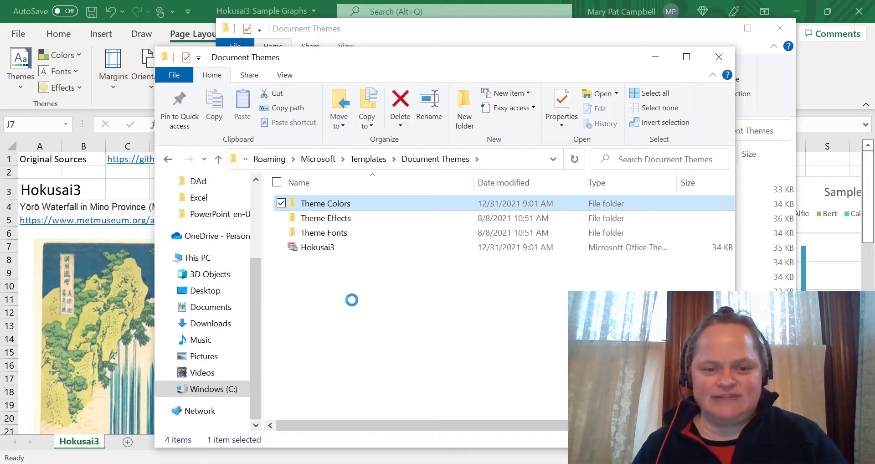
left_click(378, 296)
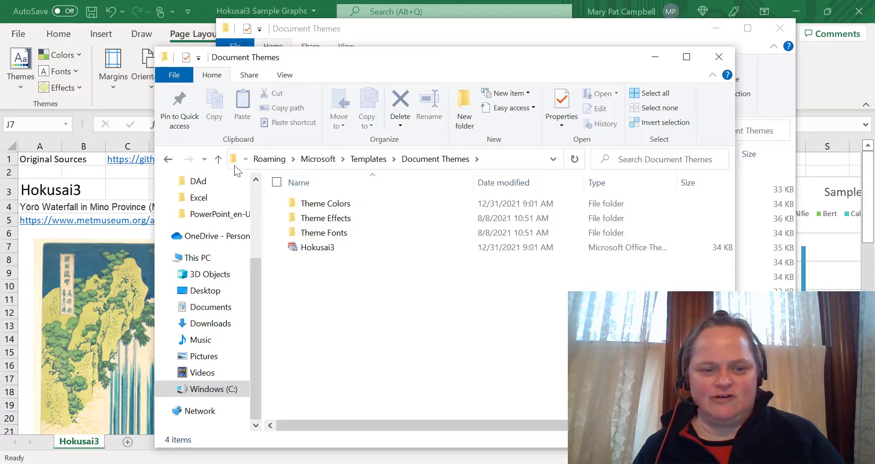
Step: Examine the parent folders in the path of the Templates\Document Themes folder
left_click(246, 159)
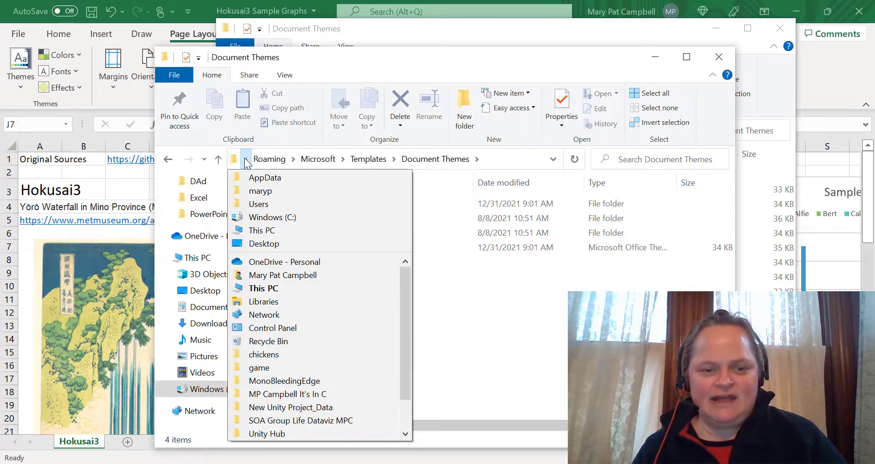
left_click(245, 159)
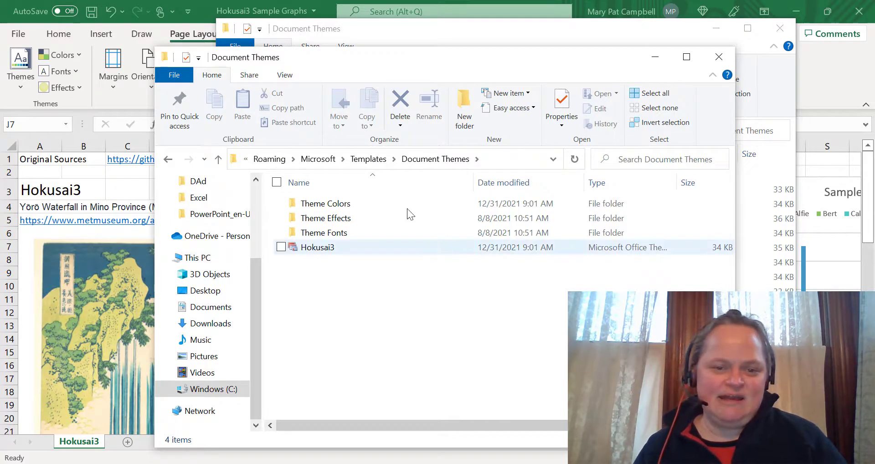
left_click(246, 159)
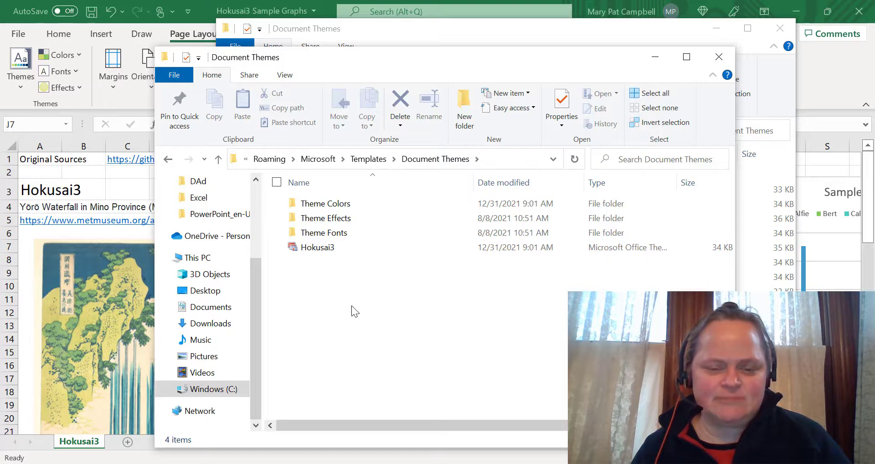
Step: Bring the Excel MetBrewer Document Themes window forward and place it beside the Templates folder window
left_click(435, 463)
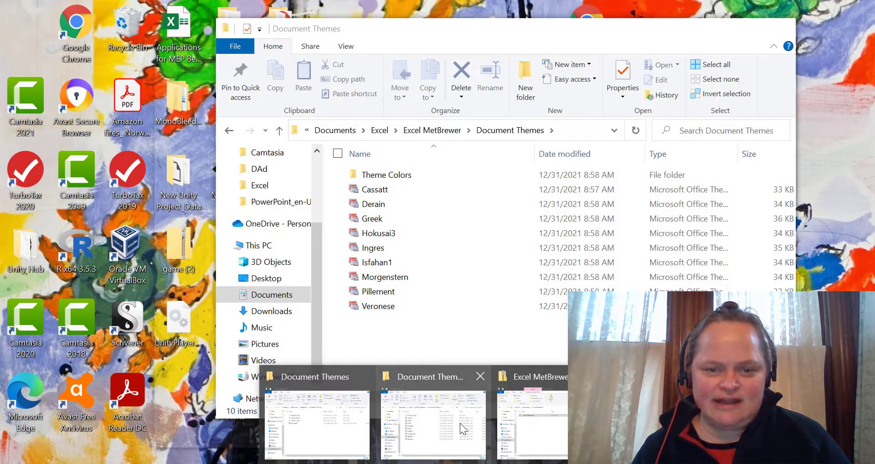
left_click(460, 423)
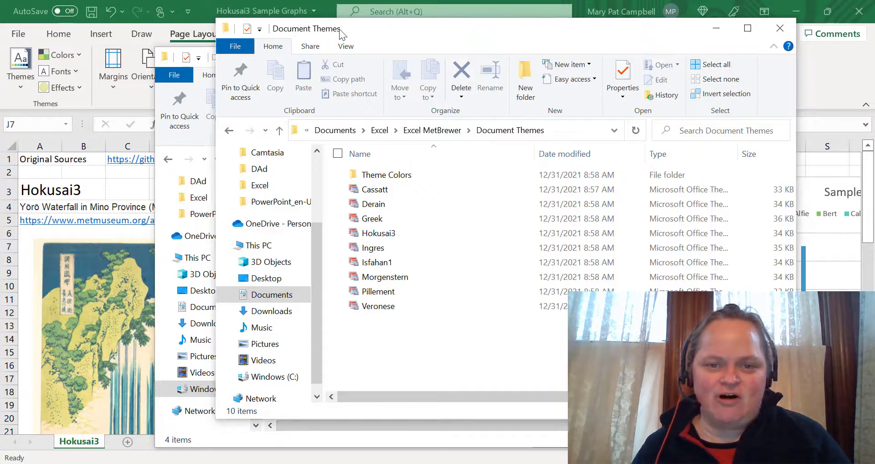
left_click_drag(339, 29, 534, 46)
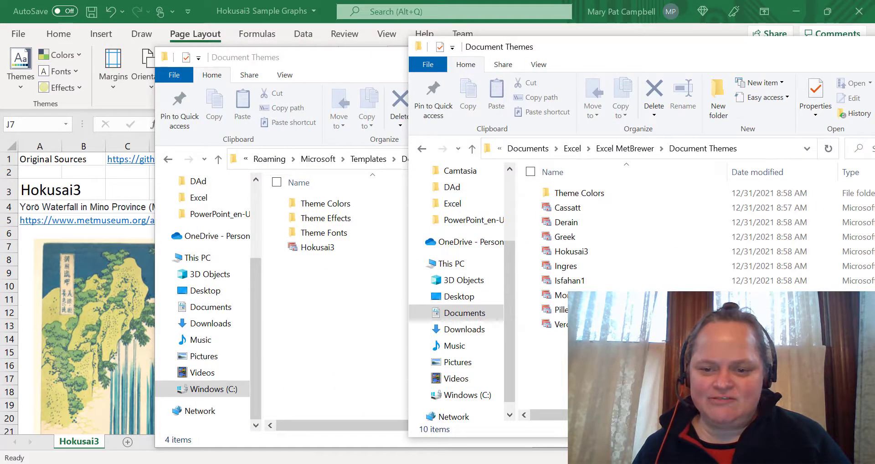
Step: Copy the nine theme files, Cassatt through Veronese, from the MetBrewer folder into Templates\Document Themes, skipping the duplicate Hokusai3.thmx
left_click(584, 324)
left_click_drag(618, 257, 569, 213)
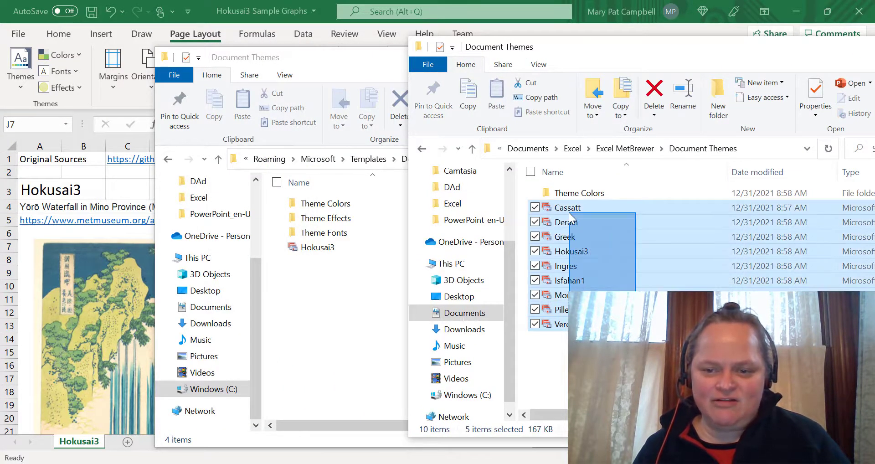
left_click_drag(474, 315, 572, 315)
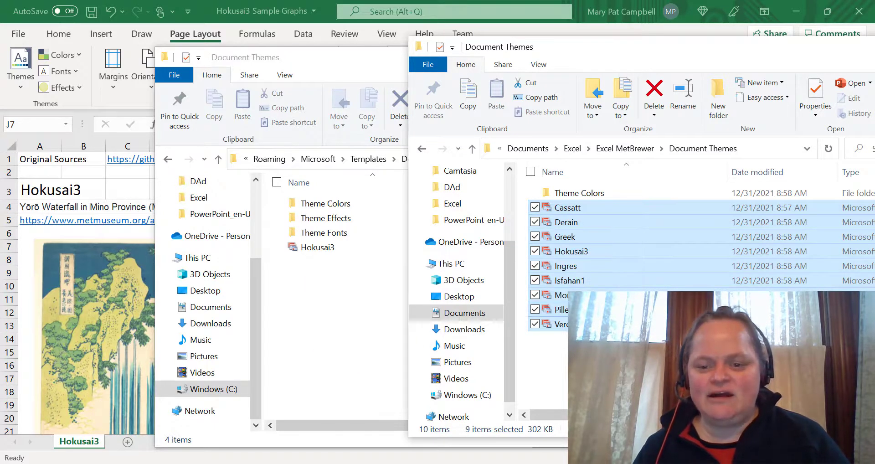
right_click(572, 315)
left_click(506, 231)
left_click(319, 325)
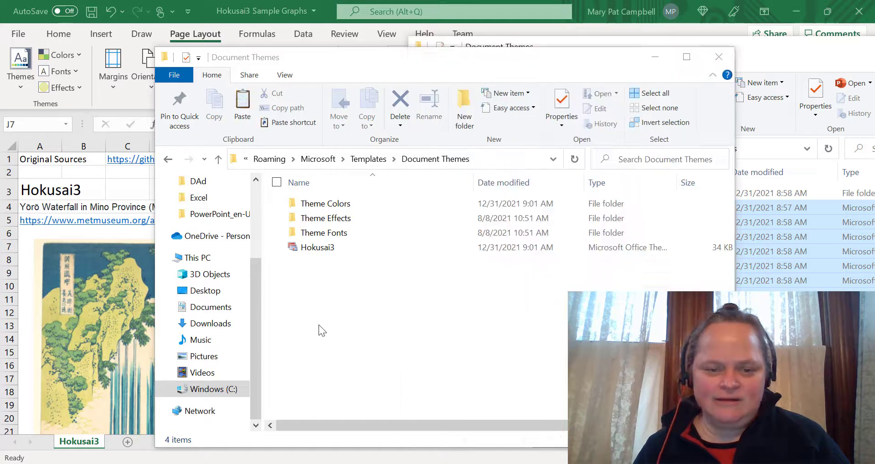
key("ctrl+v")
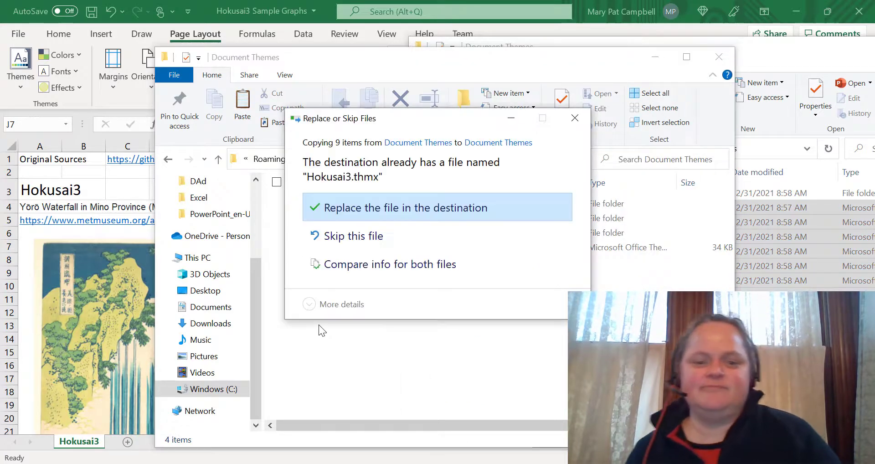
left_click(397, 234)
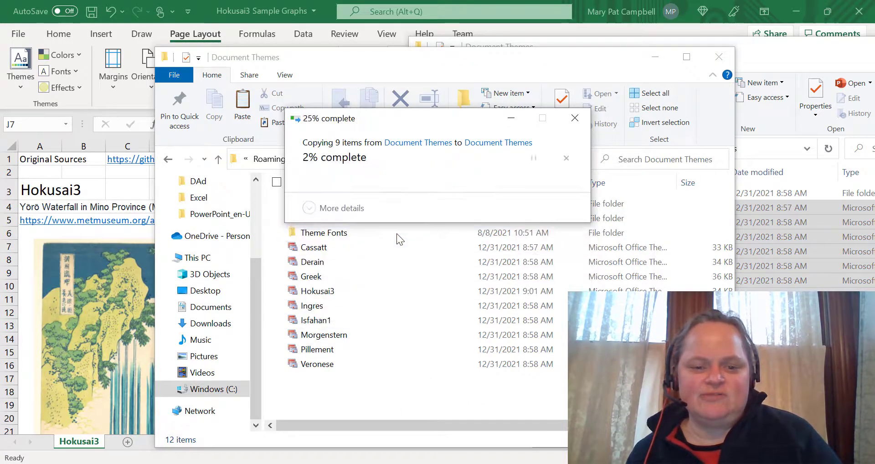
Step: Open the Theme Colors subfolder in both the Excel MetBrewer Document Themes window and the Templates Document Themes window
left_click(751, 243)
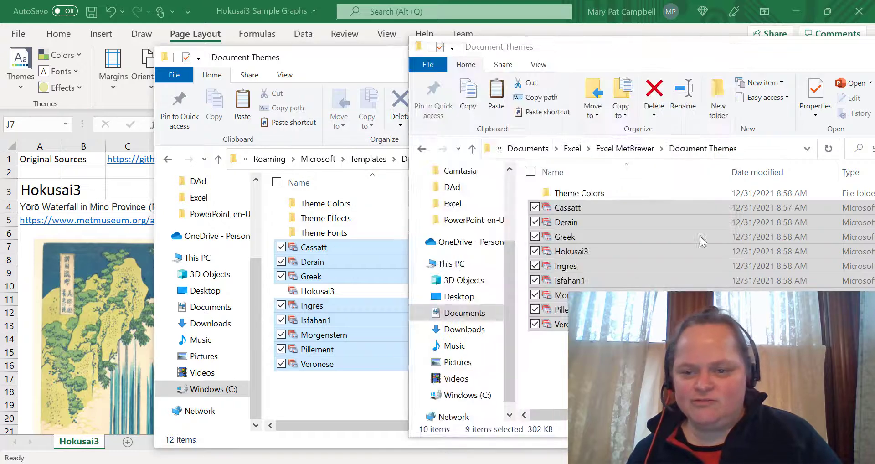
left_click(582, 197)
double_click(582, 197)
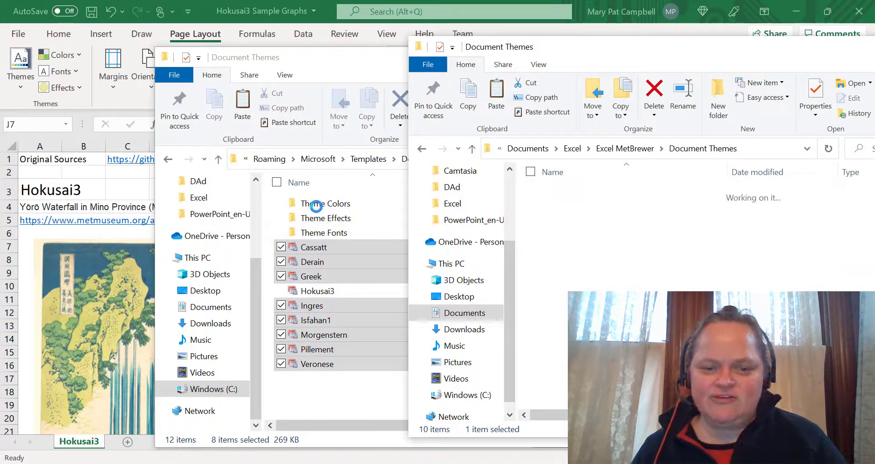
left_click(322, 204)
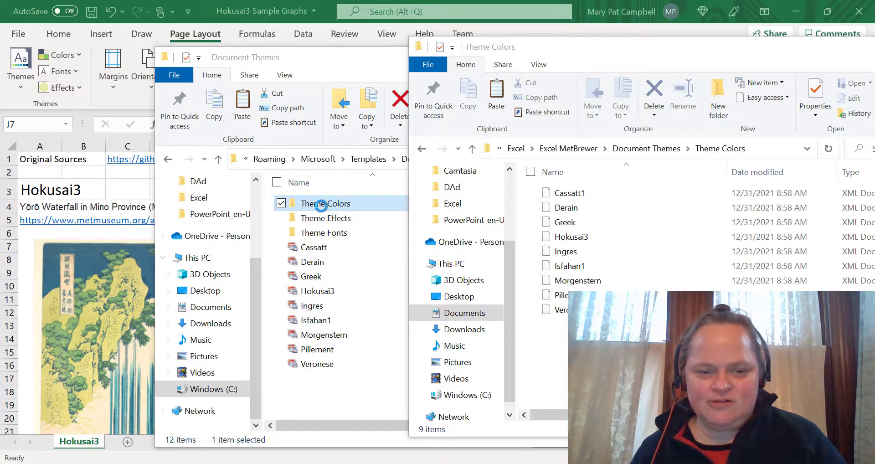
double_click(322, 204)
left_click(771, 360)
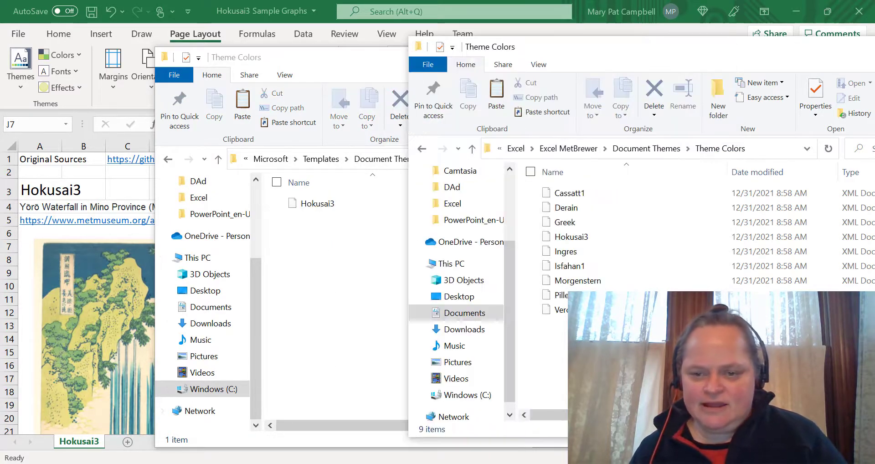
left_click_drag(771, 360, 574, 195)
right_click(574, 195)
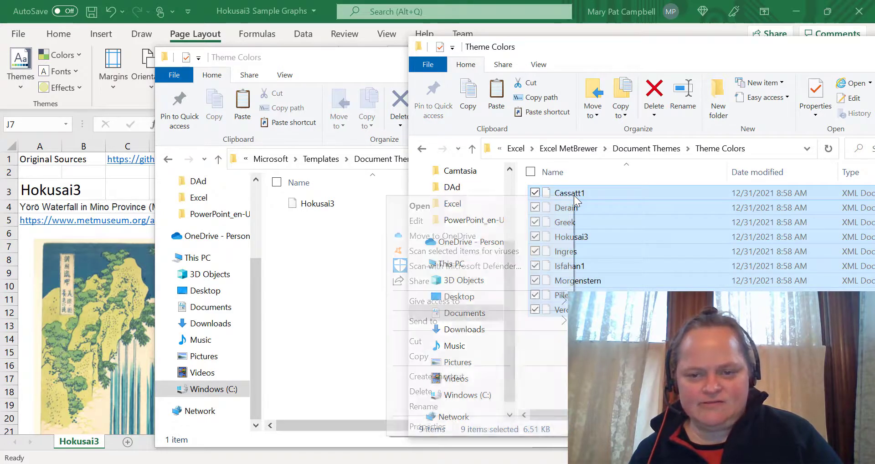
left_click(458, 356)
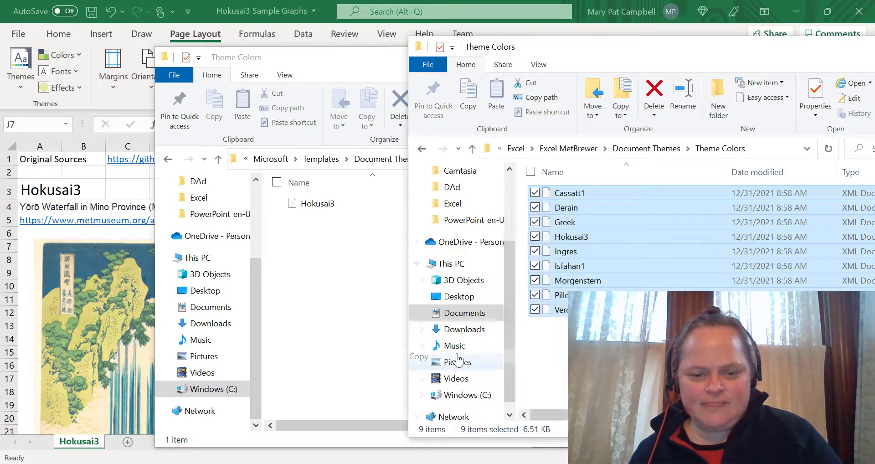
left_click(320, 307)
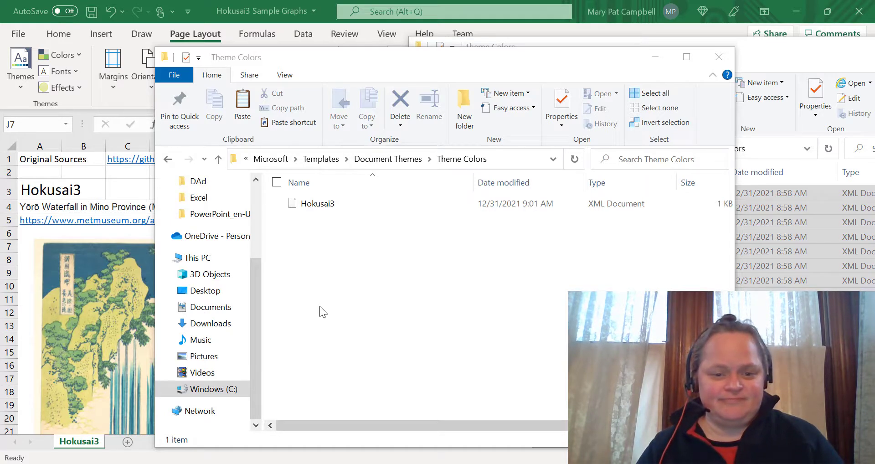
left_click(343, 279)
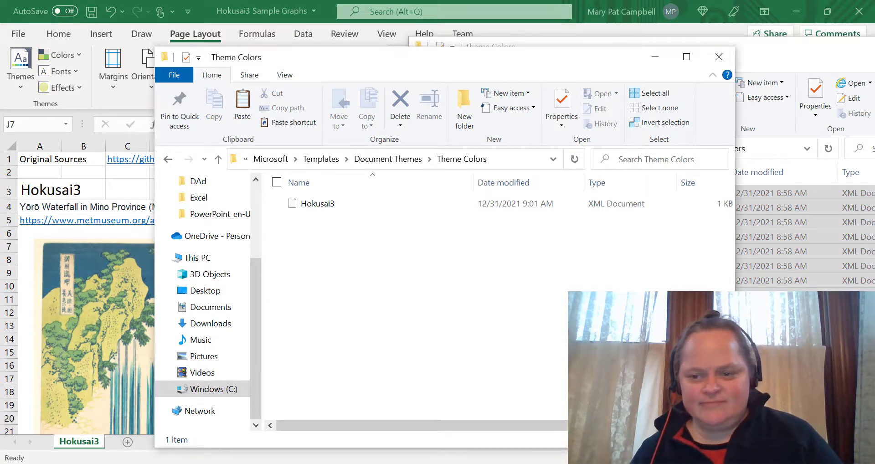
Step: Copy the nine color files, Cassatt1 through Veronese, from MetBrewer's Theme Colors into the Templates Theme Colors folder, skipping the duplicate Hokusai3.xml
left_click(775, 346)
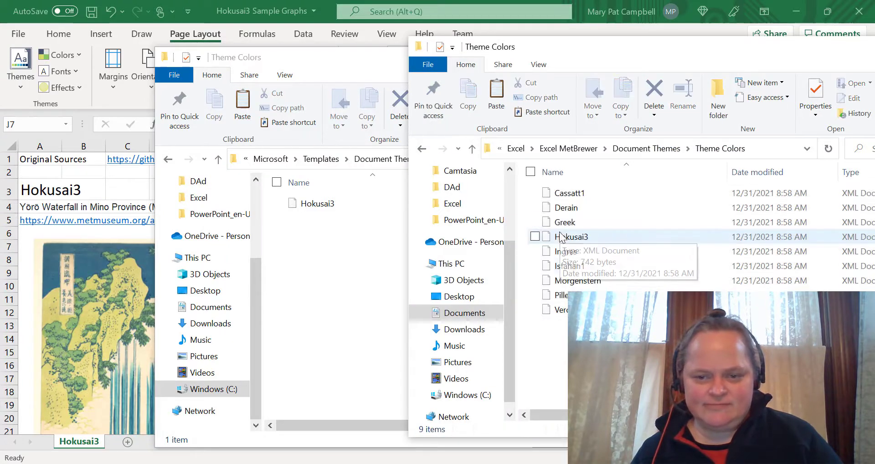
left_click(572, 310)
left_click(577, 208, "shift")
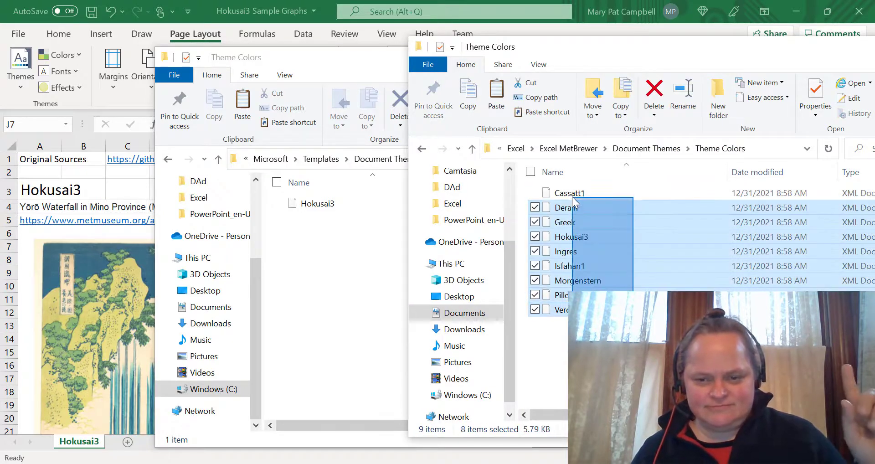
left_click(568, 194, "shift")
right_click(564, 193)
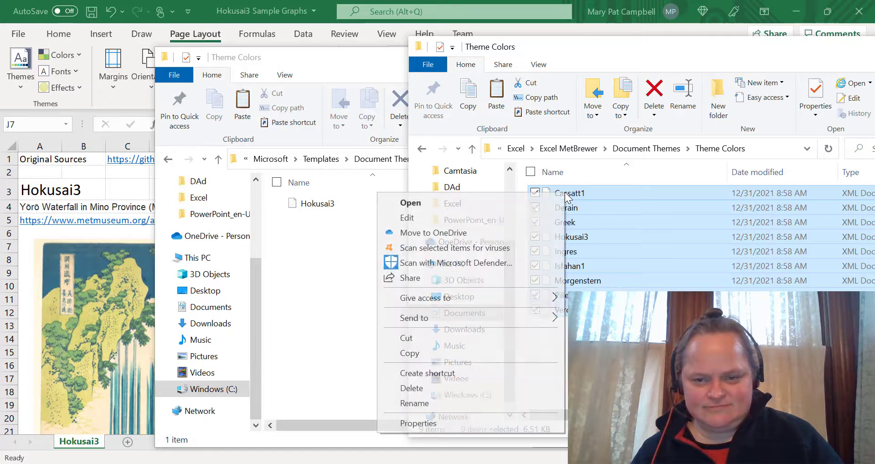
left_click(476, 351)
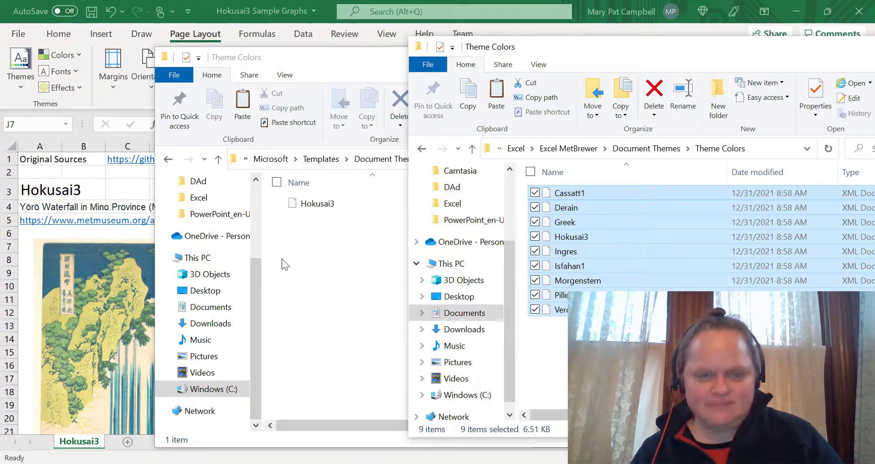
left_click(319, 269)
right_click(319, 268)
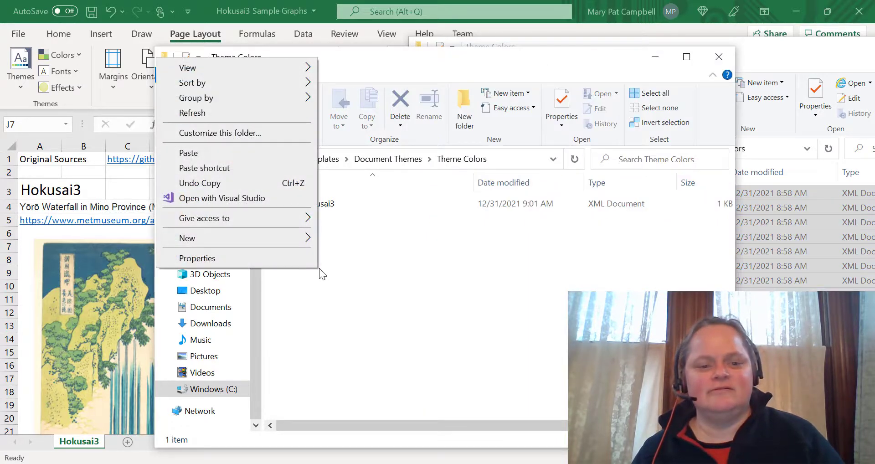
left_click(200, 153)
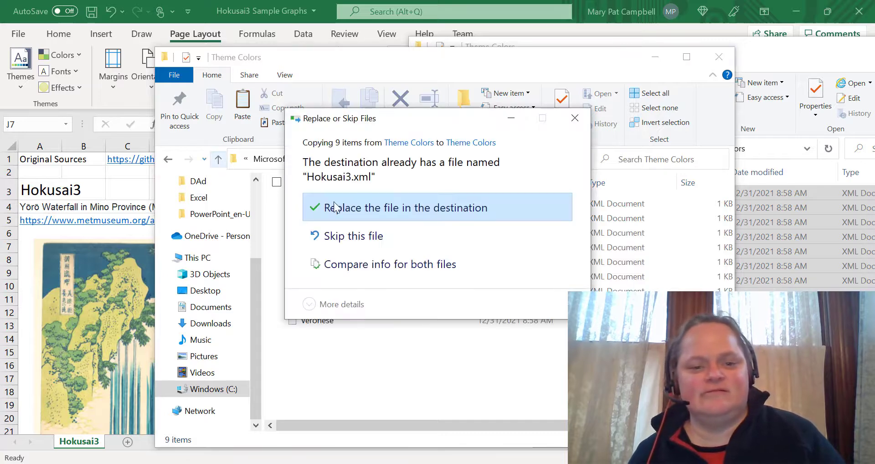
left_click(346, 236)
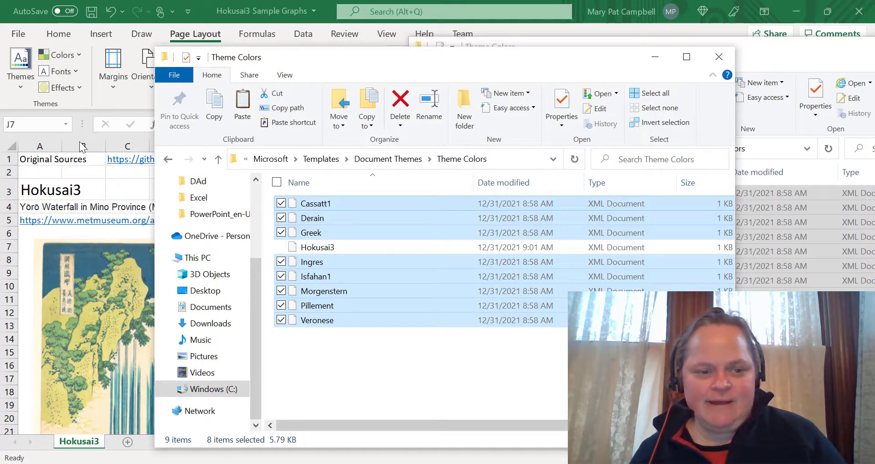
Step: Return to the Hokusai3 Sample Graphs workbook and check the custom palettes in the theme colors list
left_click(126, 173)
left_click(214, 189)
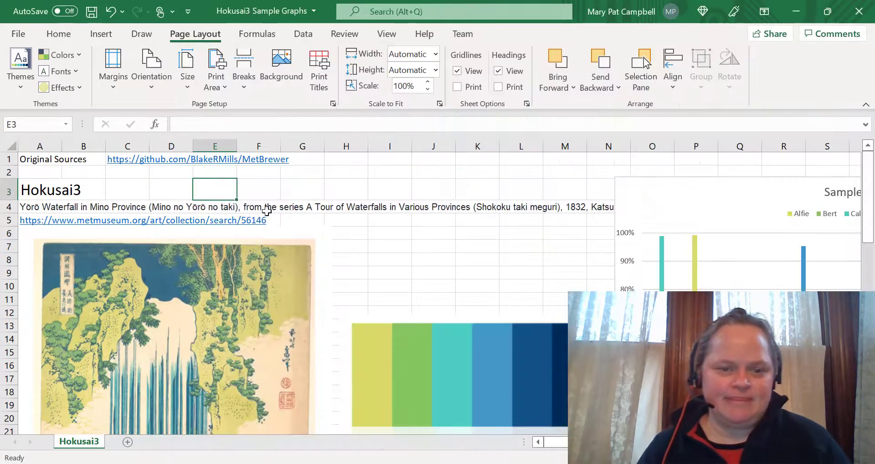
left_click(73, 55)
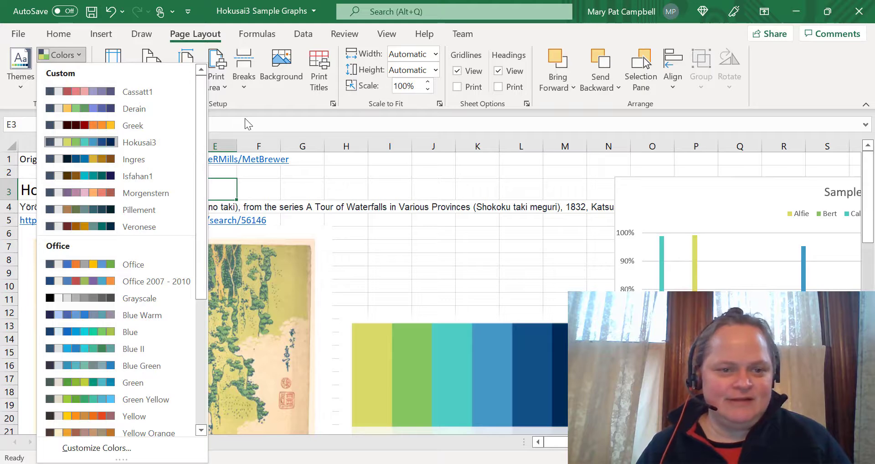
left_click(372, 206)
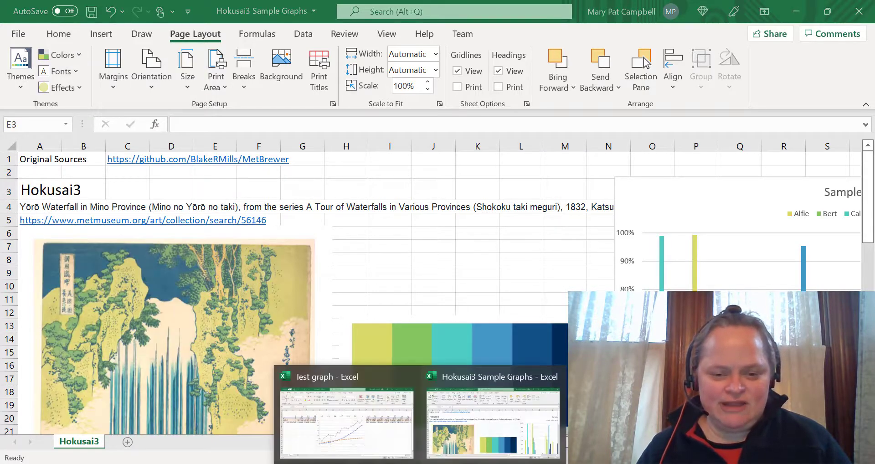
Step: Switch to the Test graph workbook and look over its color-shaded data rows beside the line chart
left_click(395, 442)
left_click(125, 271)
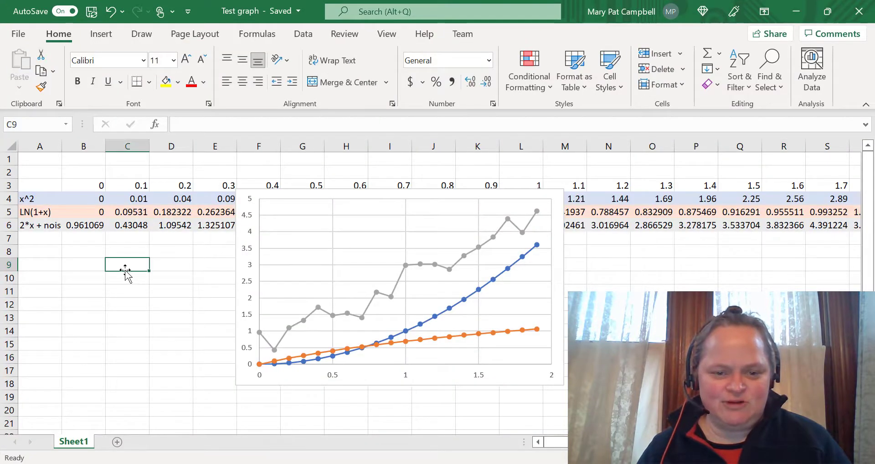
left_click(111, 251)
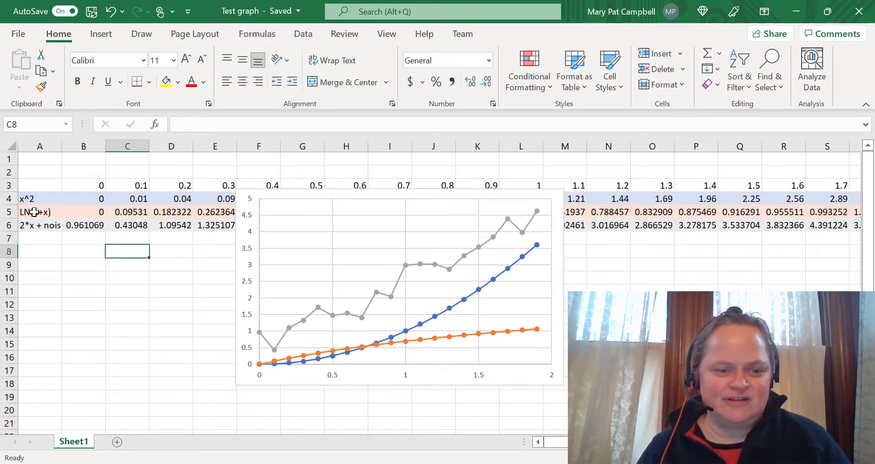
left_click_drag(9, 199, 30, 228)
left_click(39, 251)
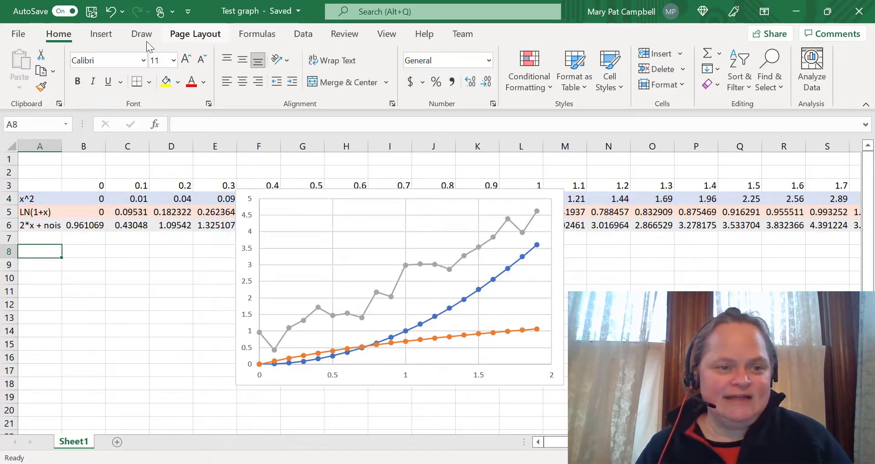
Step: Apply the custom Cassatt theme to the Test graph workbook, followed by the Derain theme
left_click(207, 40)
left_click(15, 88)
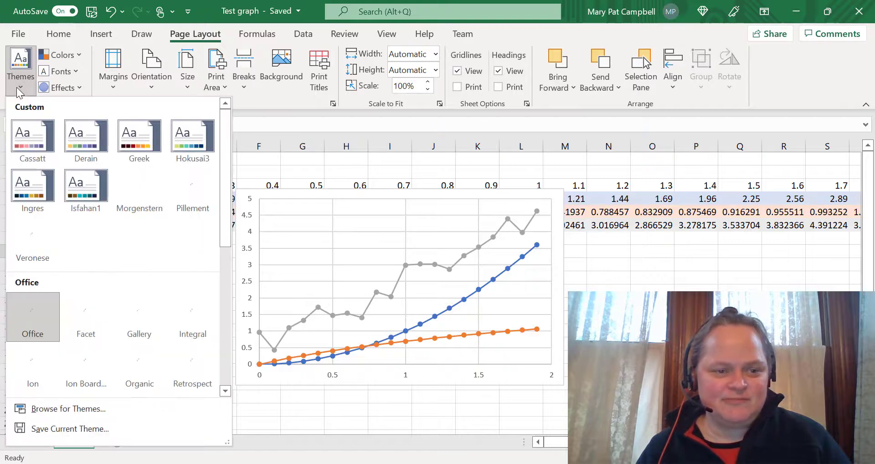
left_click(36, 137)
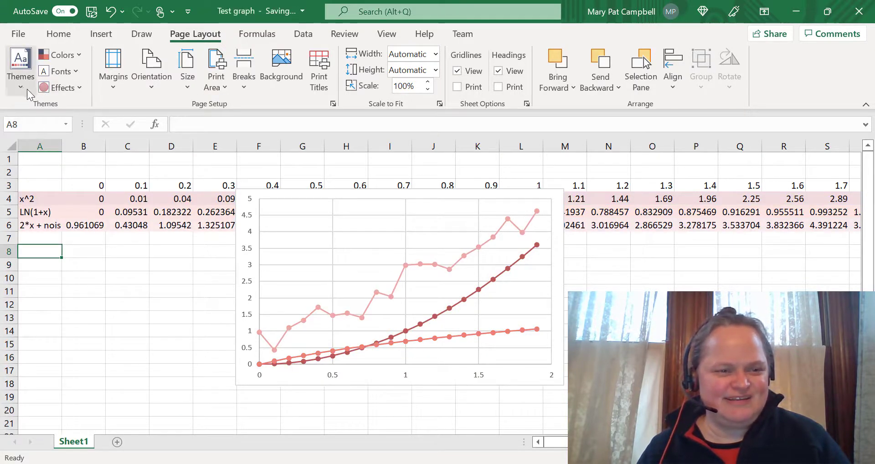
left_click(21, 66)
left_click(85, 132)
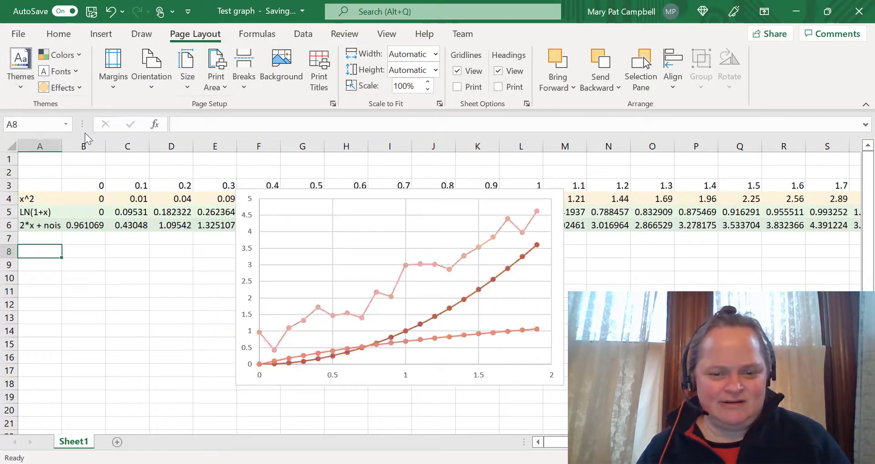
Step: Try the custom Greek theme on the workbook, followed by the Hokusai3 theme
left_click(14, 86)
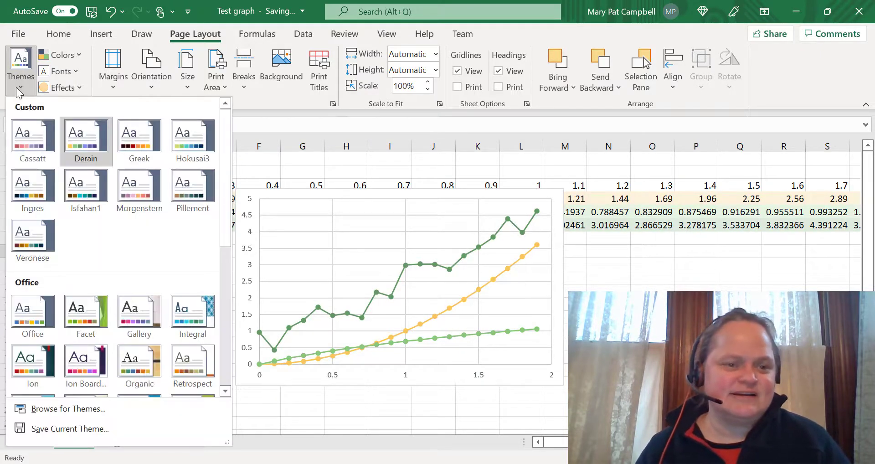
left_click(142, 137)
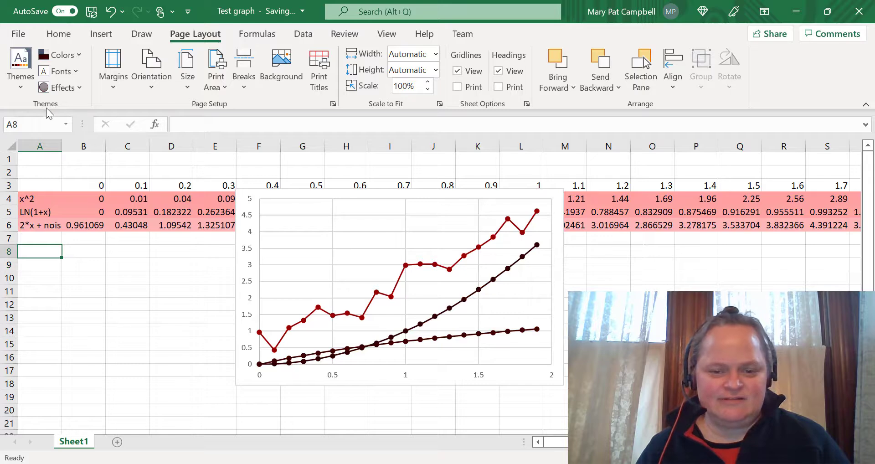
left_click(32, 88)
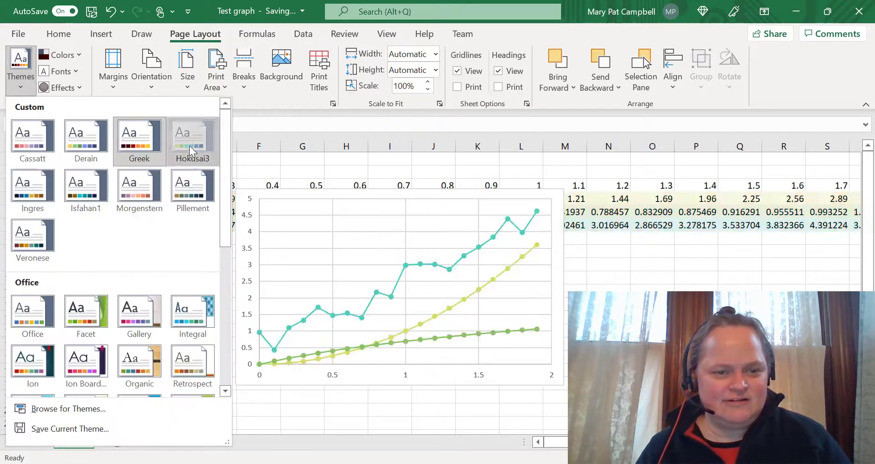
left_click(189, 146)
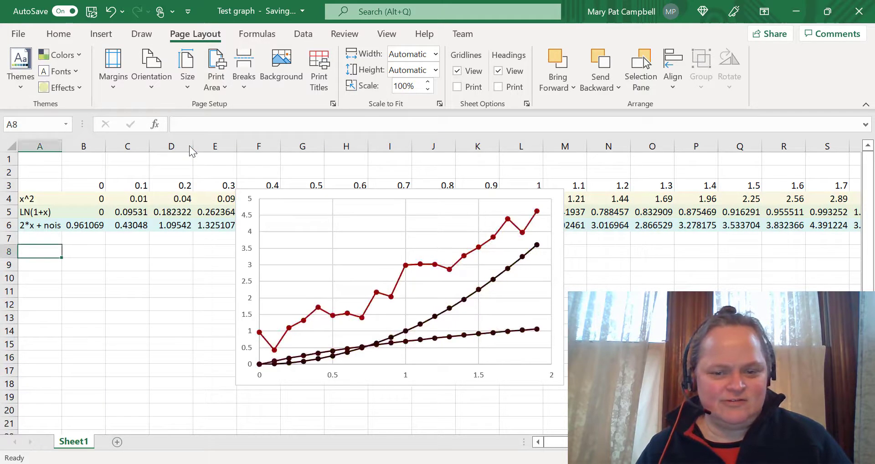
Step: Try the custom Ingres theme on the workbook, followed by the Isfahan1 theme
left_click(14, 89)
left_click(29, 183)
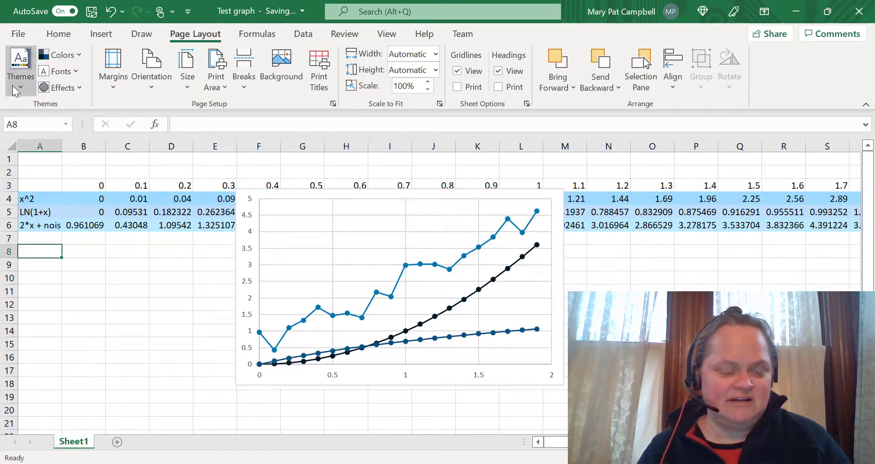
left_click(18, 68)
left_click(85, 189)
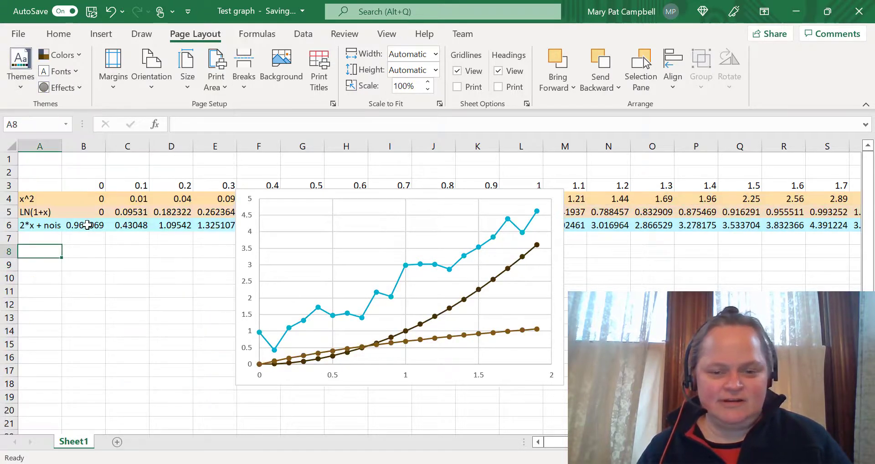
Step: Apply the custom Morgenstern theme to the workbook, and replace it with the Pillement theme
left_click(20, 68)
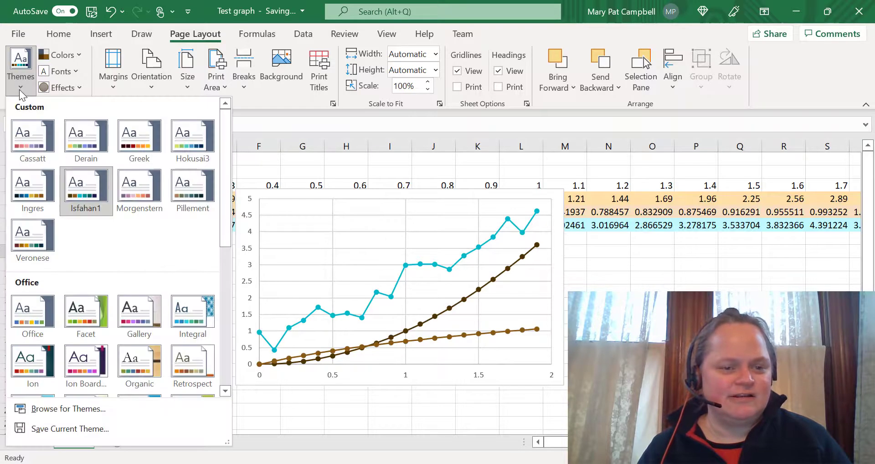
left_click(137, 194)
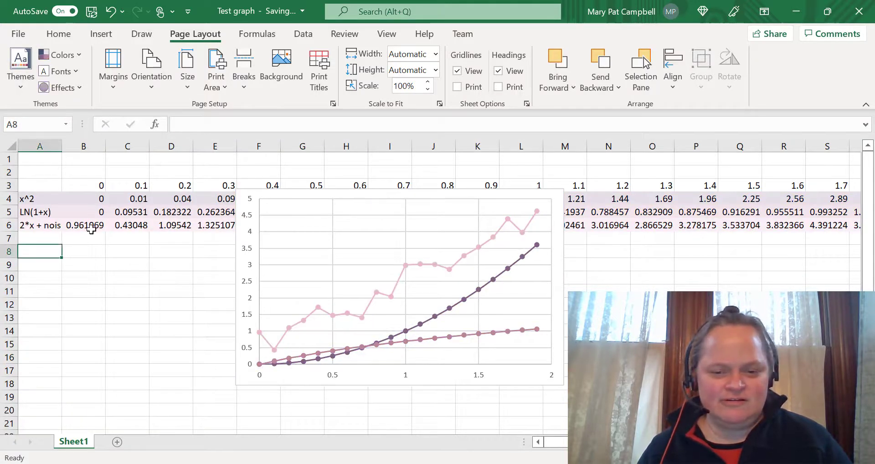
left_click(21, 66)
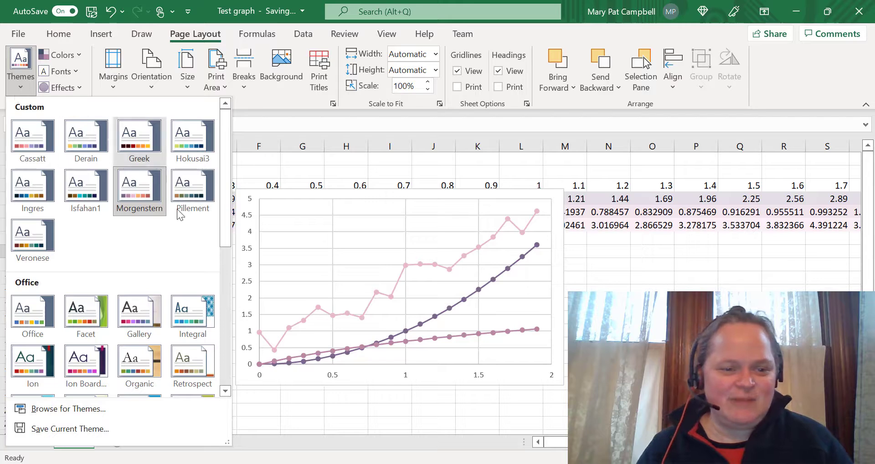
left_click(185, 196)
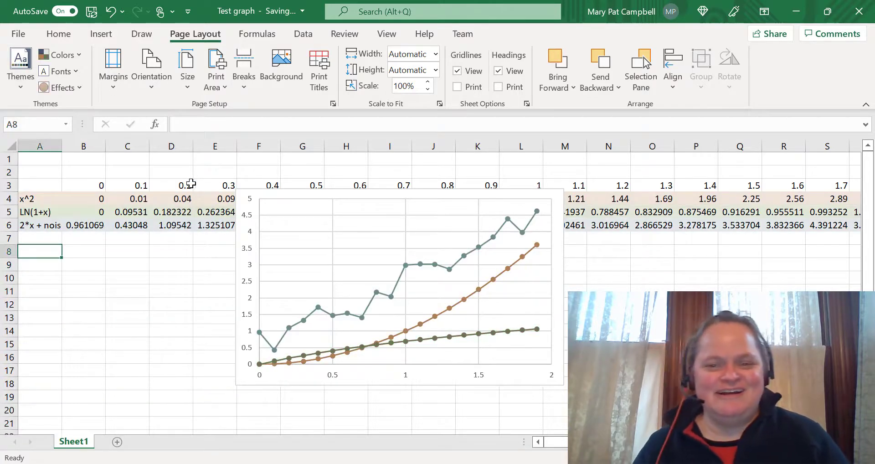
Step: Apply the custom Veronese theme to the Test graph workbook, and inspect the shaded data rows beside the chart
left_click(19, 88)
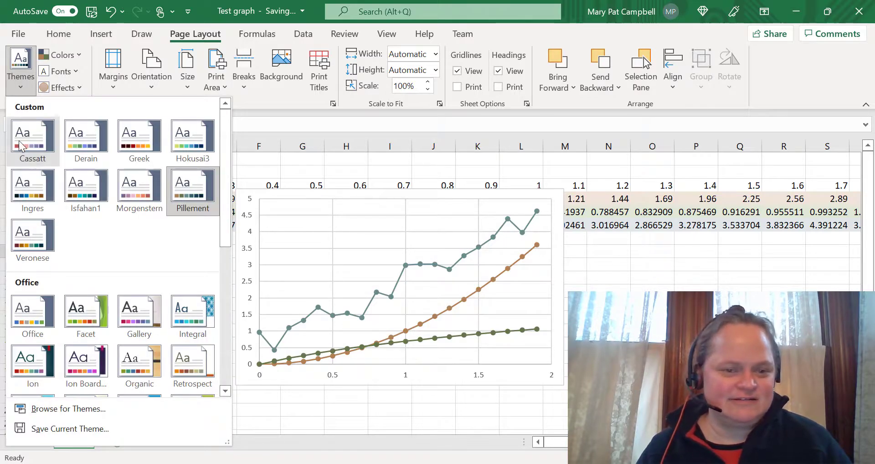
left_click(40, 243)
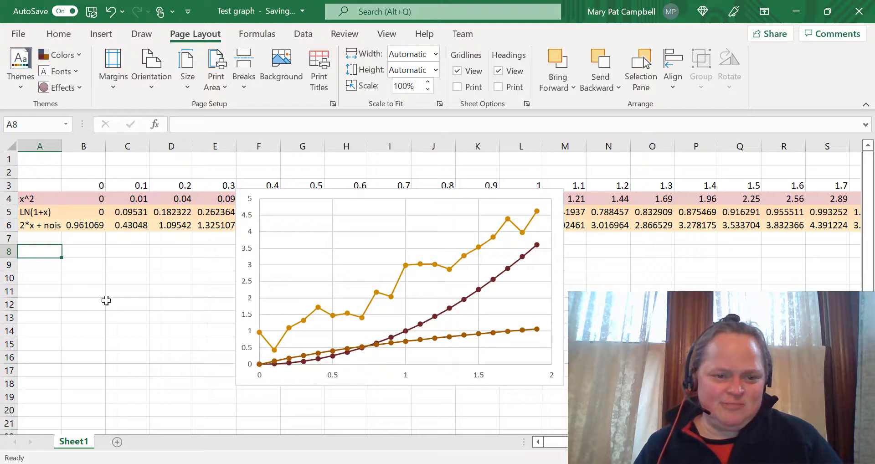
left_click(215, 199)
left_click(184, 213)
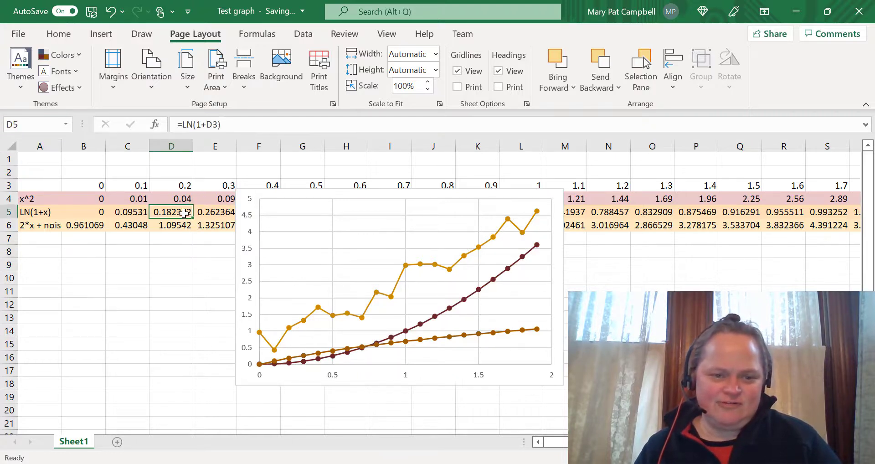
left_click(165, 224)
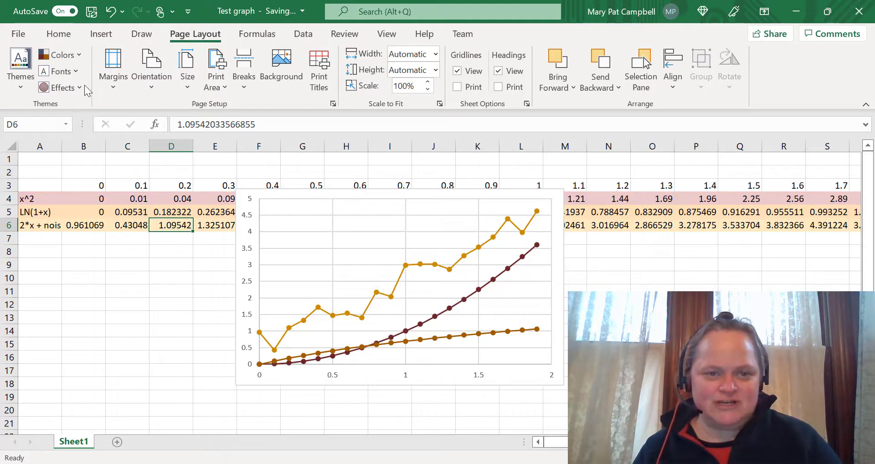
Step: Switch to the Greek Sample Graphs workbook and compare its artwork, colour palette and sample column chart
mouse_move(186, 463)
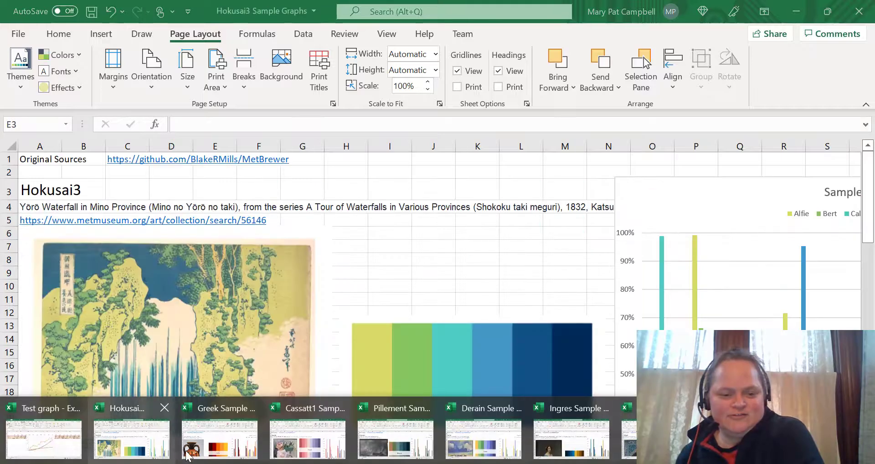
left_click(237, 436)
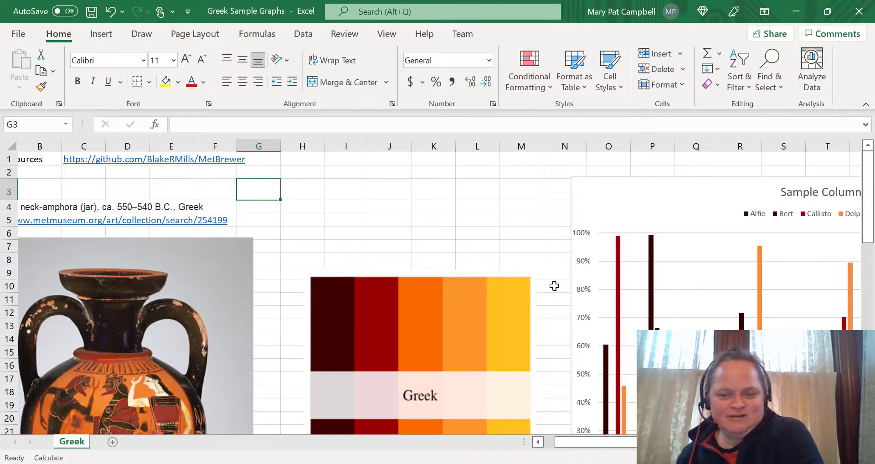
scroll(554, 285, "down", 3)
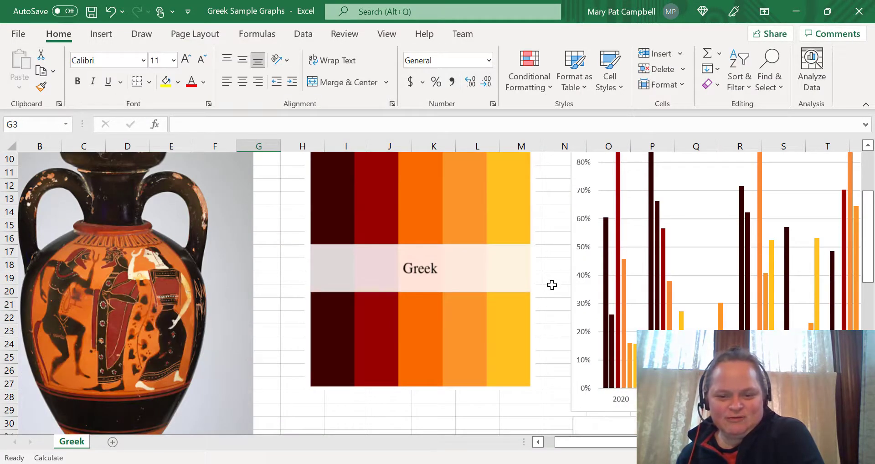
scroll(552, 285, "up", 1)
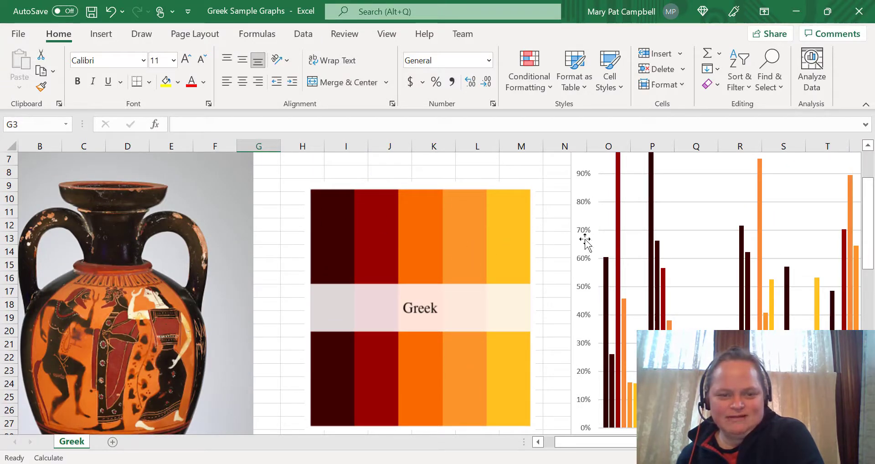
Step: Switch to the Cassatt1 Sample Graphs workbook and view the painting alongside its palette
left_click(433, 463)
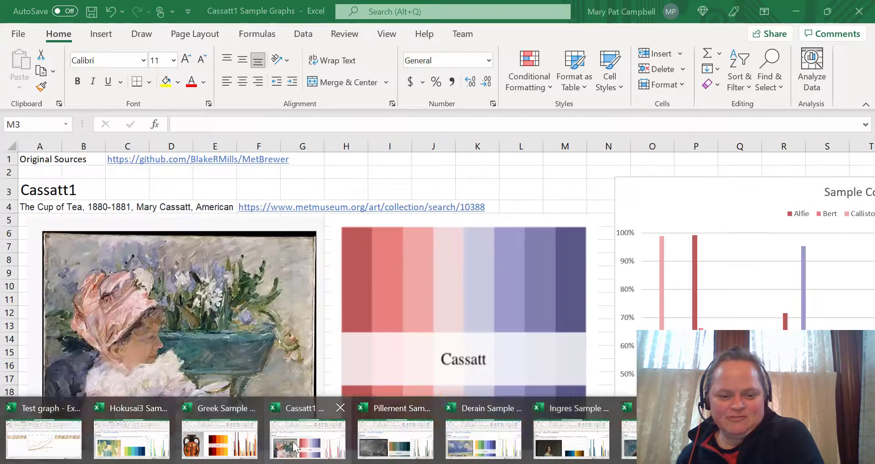
left_click(295, 447)
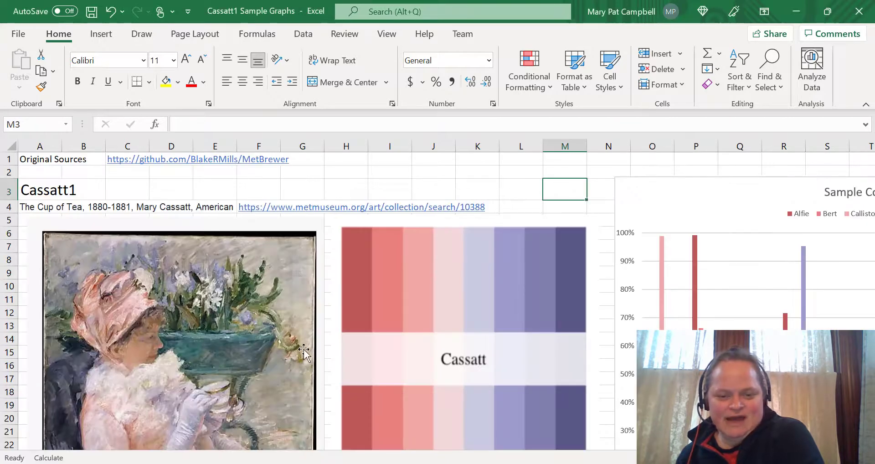
scroll(420, 293, "down", 3)
scroll(528, 353, "up", 1)
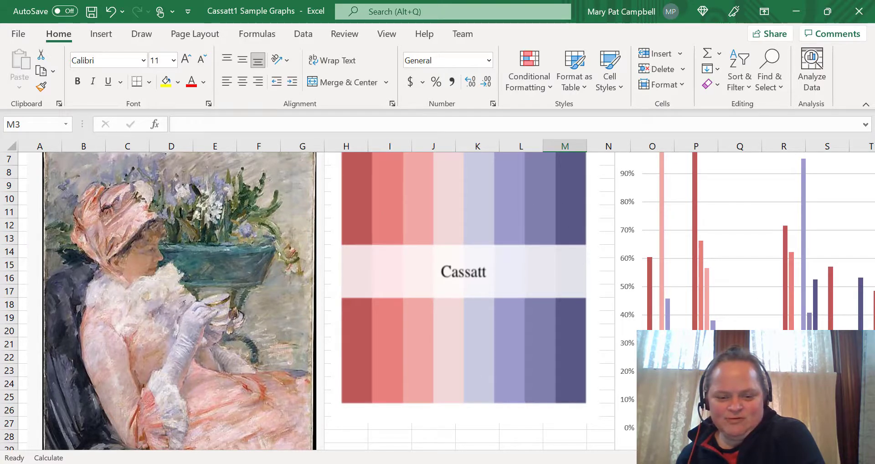
Step: Switch to the Pillement Sample Graphs workbook and examine its palette, column chart, pie chart and coloured data table
left_click(415, 432)
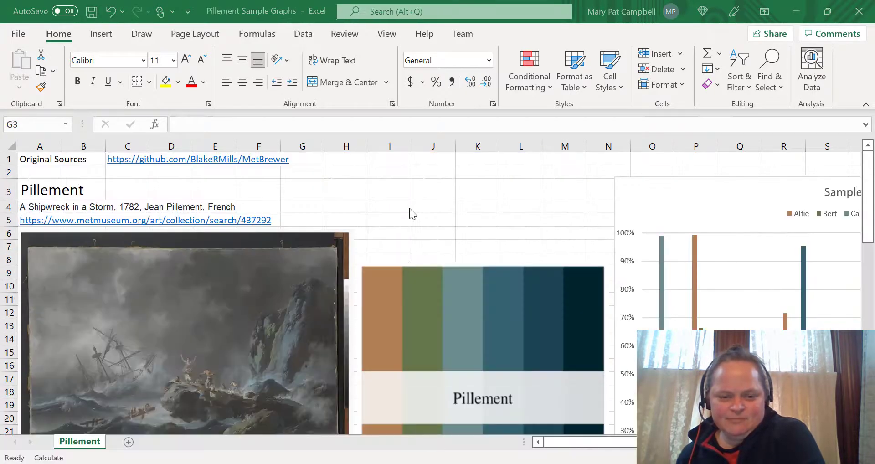
scroll(450, 242, "down", 3)
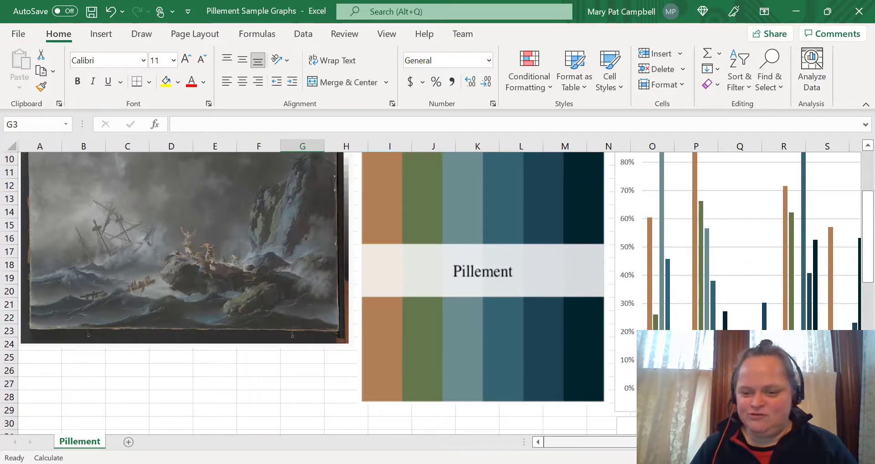
scroll(440, 287, "right", 3)
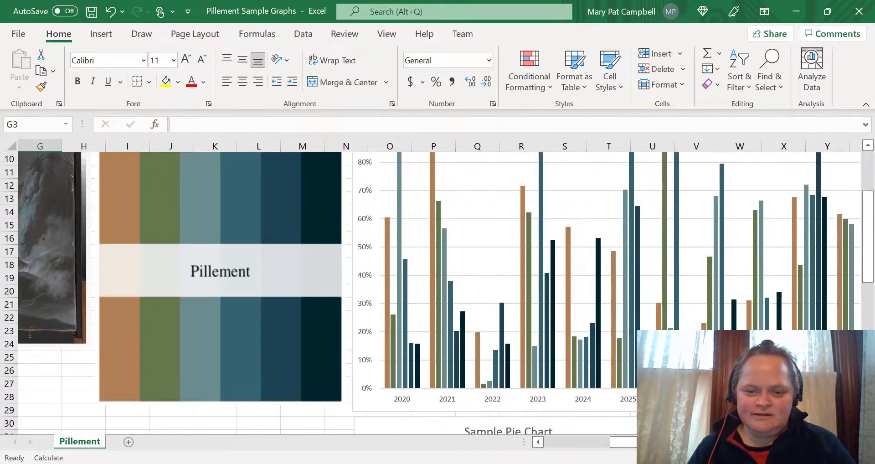
scroll(440, 287, "up", 2)
scroll(439, 287, "down", 7)
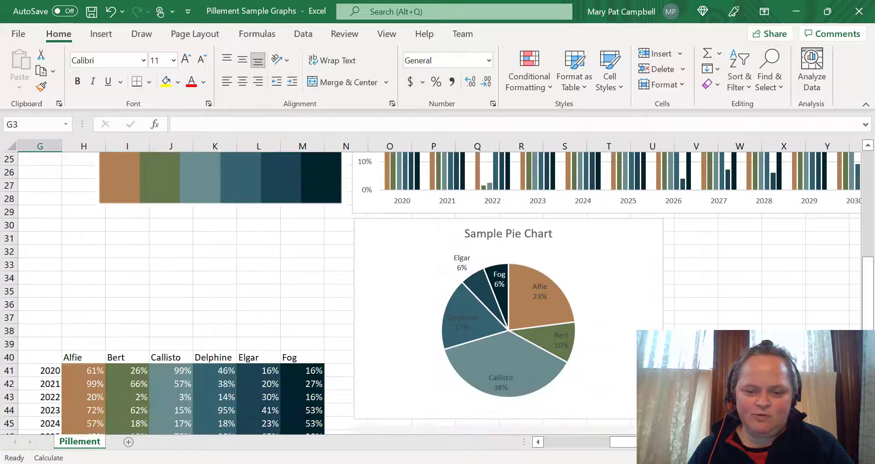
scroll(413, 416, "down", 5)
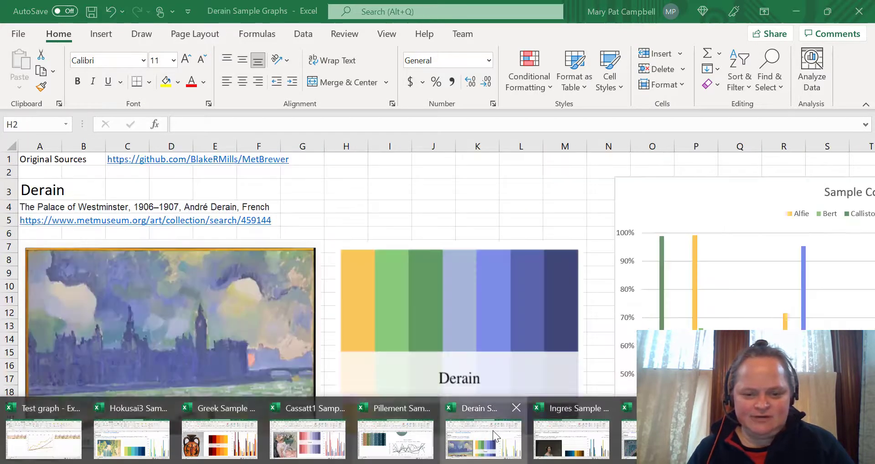
Step: Switch to the Derain Sample Graphs workbook and review the painting, palette, column chart, pie chart and data table
left_click(493, 431)
scroll(556, 331, "down", 3)
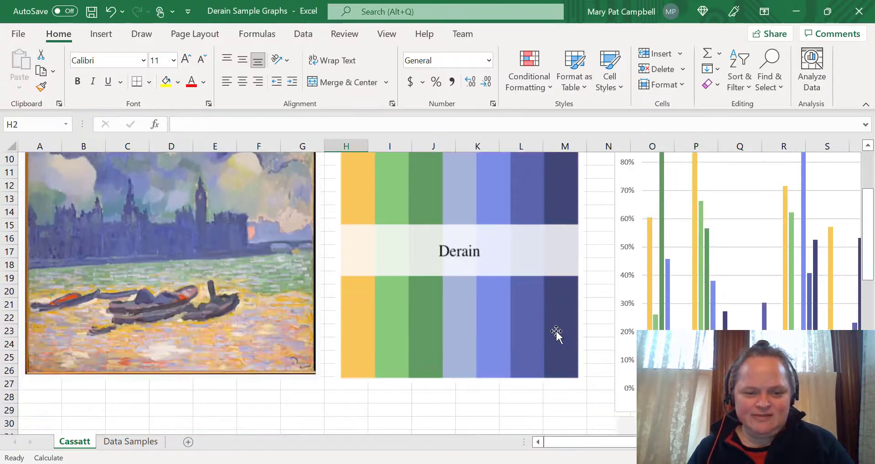
scroll(556, 332, "up", 3)
scroll(556, 332, "down", 3)
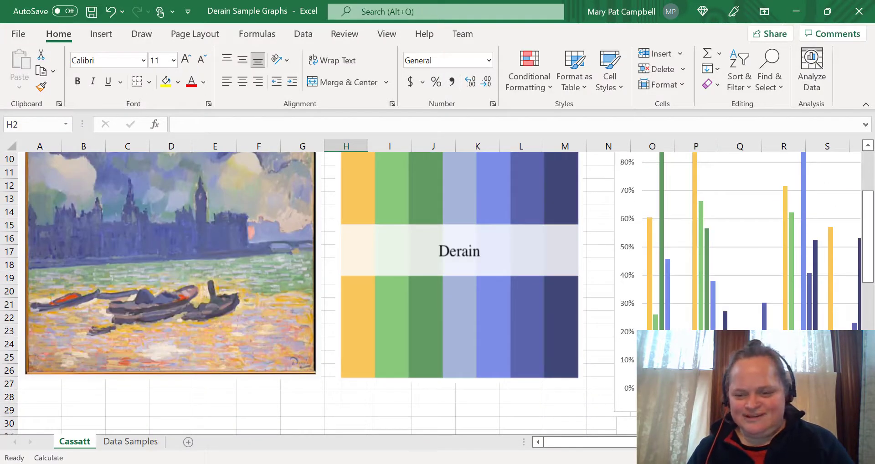
scroll(347, 288, "right", 4)
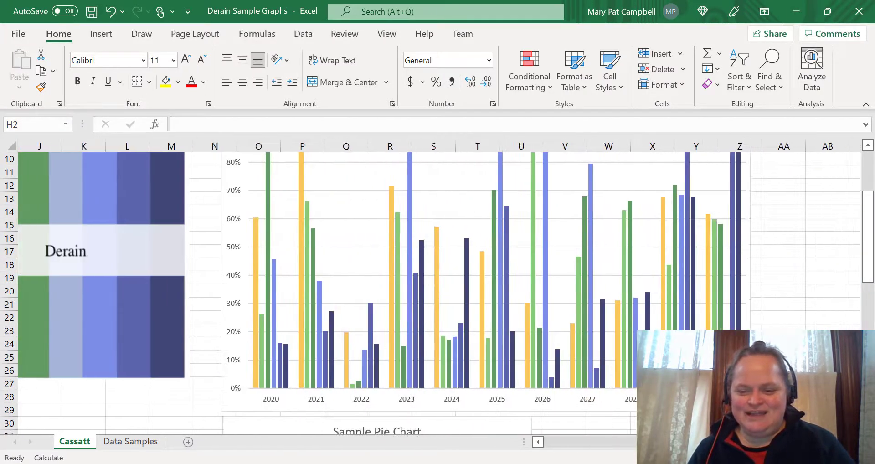
scroll(346, 288, "left", 3)
scroll(549, 371, "down", 7)
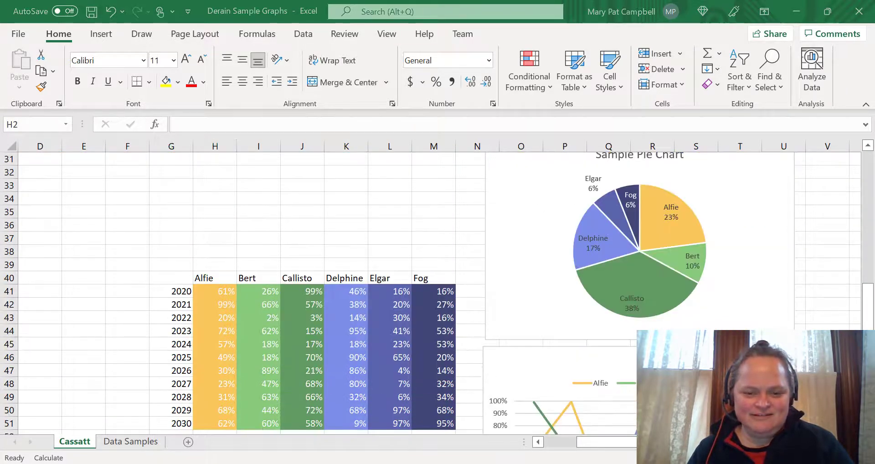
Step: Switch to the Ingres Sample Graphs workbook and compare the portrait and palette with the sample charts
left_click(588, 437)
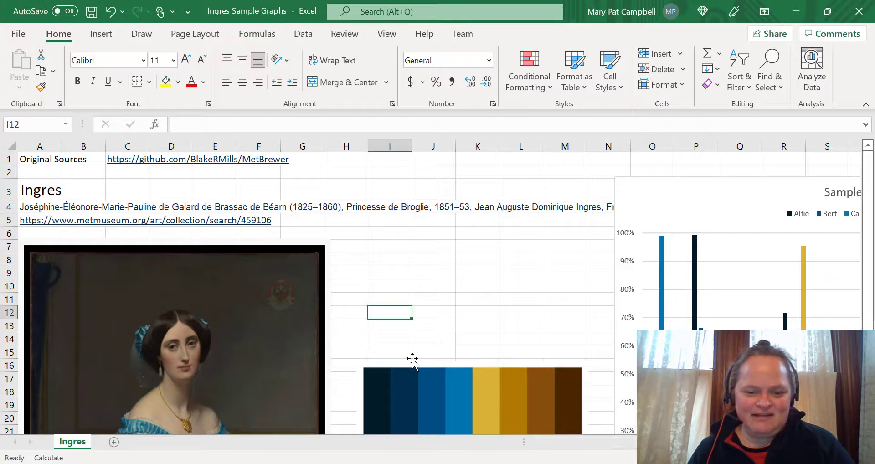
scroll(412, 358, "down", 4)
scroll(416, 358, "up", 1)
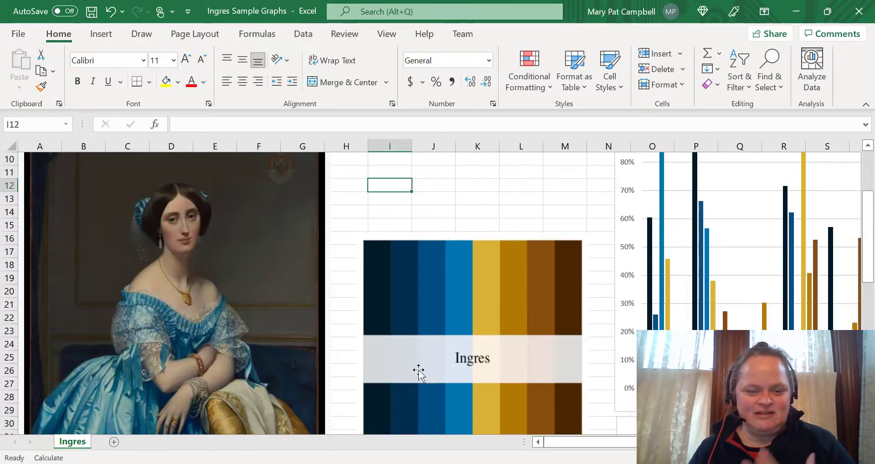
scroll(561, 365, "down", 3)
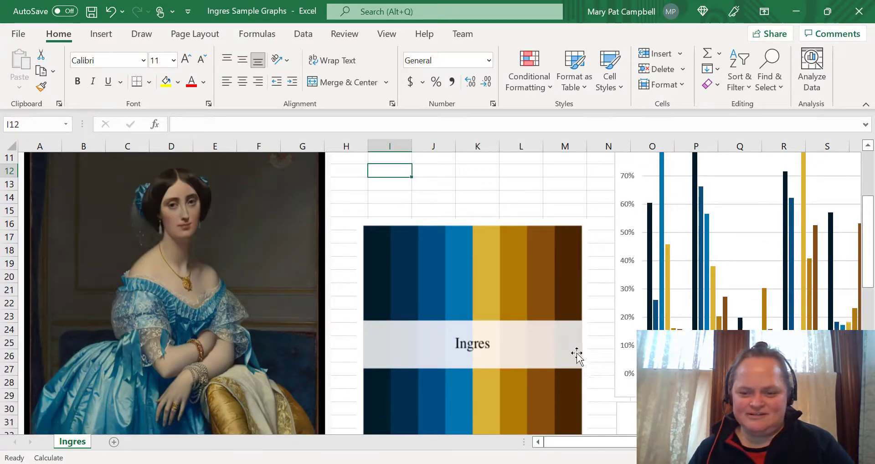
scroll(561, 365, "right", 2)
scroll(437, 292, "right", 1)
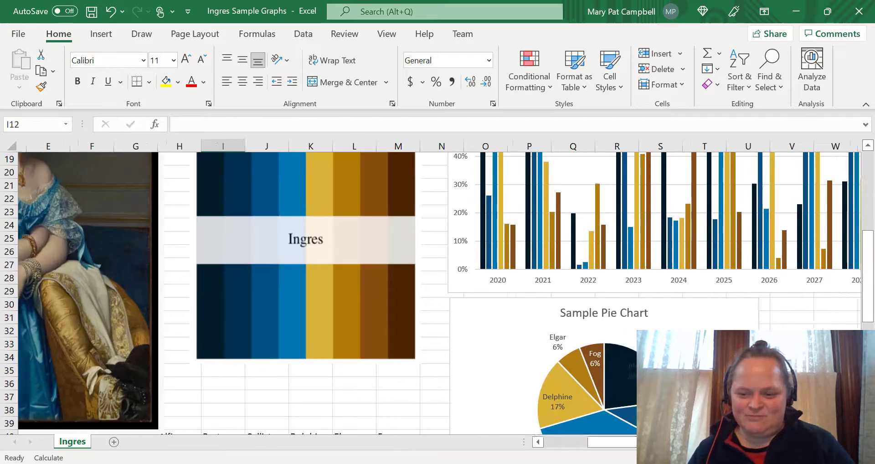
Step: Check the editing options for the Alfie data label in the sample pie chart, and view the coloured data table
left_click(628, 371)
left_click(628, 373)
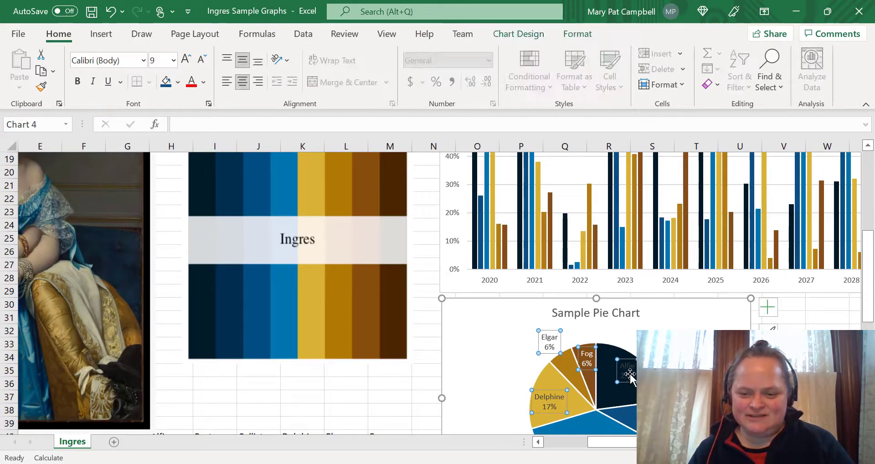
right_click(631, 367)
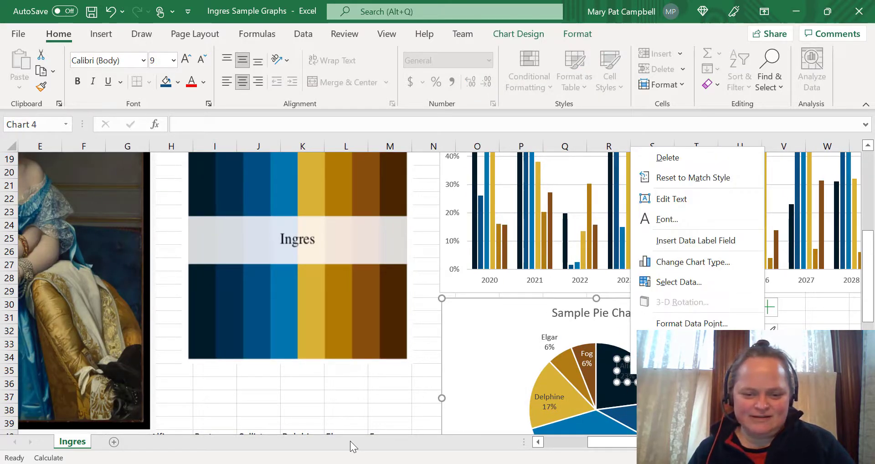
left_click(364, 395)
scroll(365, 396, "down", 3)
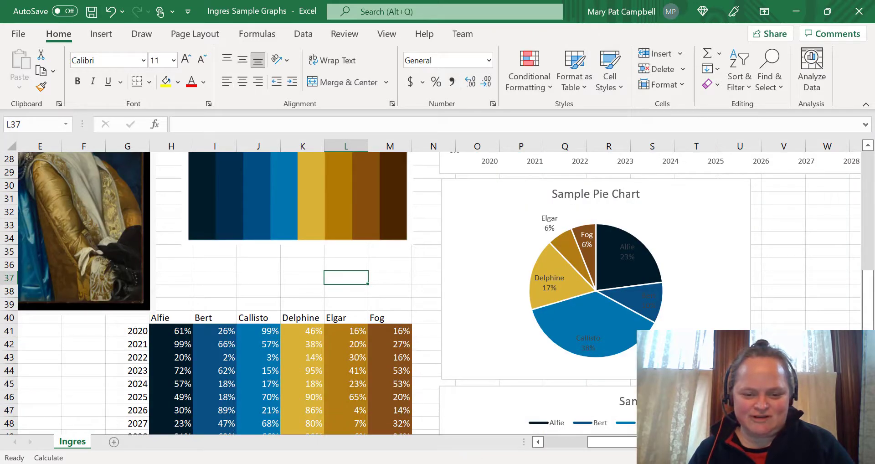
Step: Switch to the Isfahan1 Sample Graphs workbook and examine its artwork, palette and data table
left_click(438, 463)
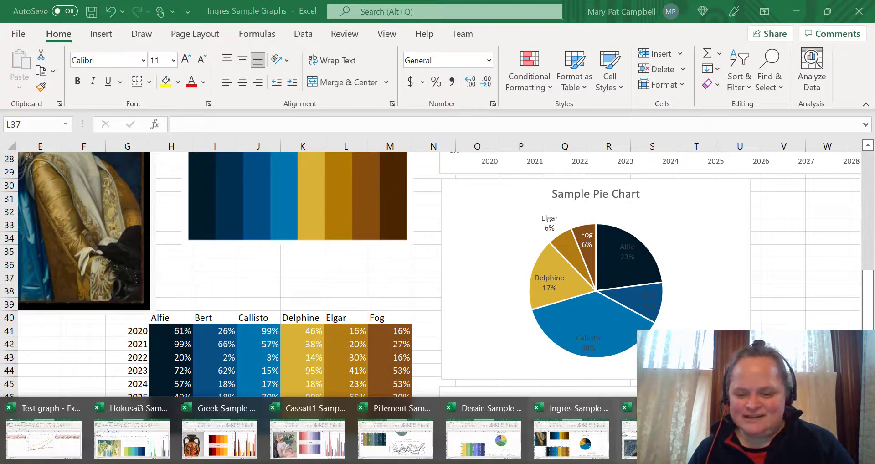
left_click(656, 439)
scroll(373, 337, "down", 3)
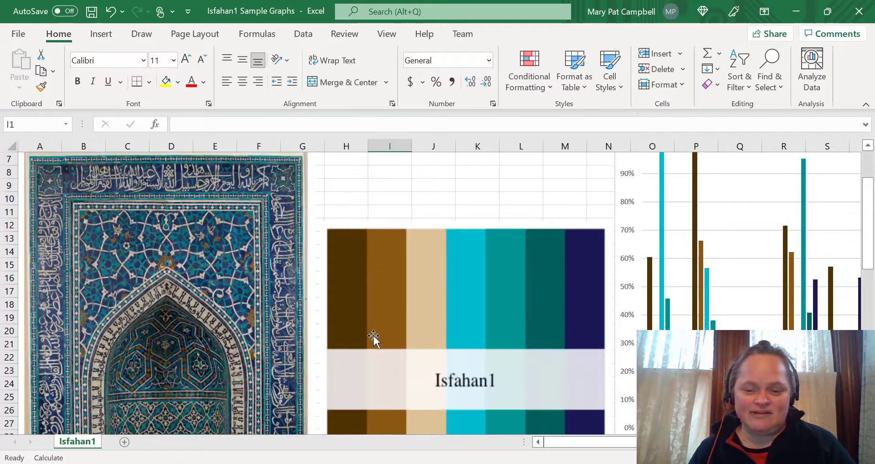
scroll(373, 337, "down", 5)
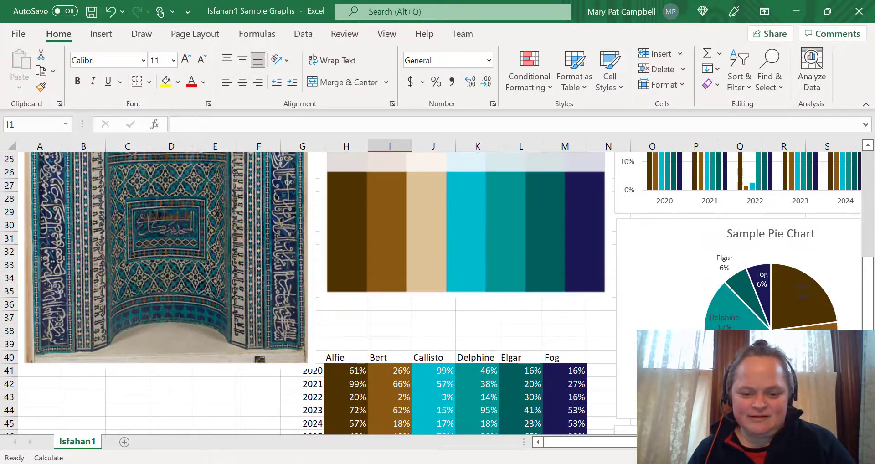
Step: View the painting and palette in the Morgenstern Sample Graphs workbook, and bring up the Veronese Sample Graphs workbook
left_click(570, 463)
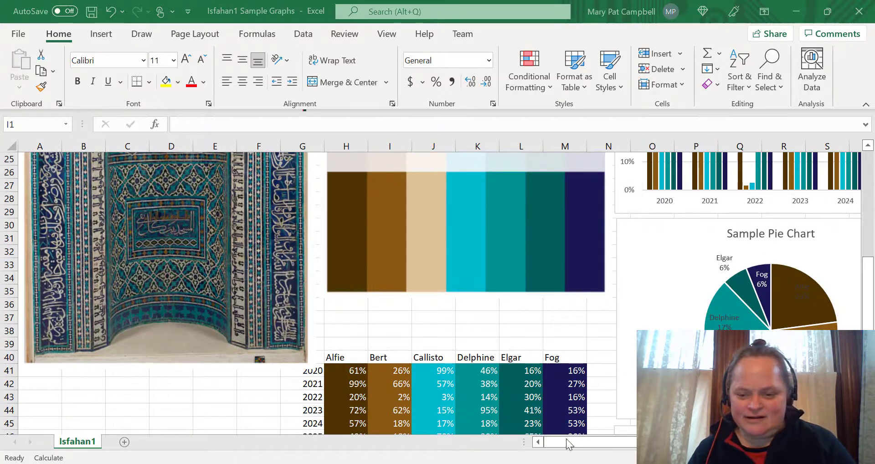
left_click(747, 439)
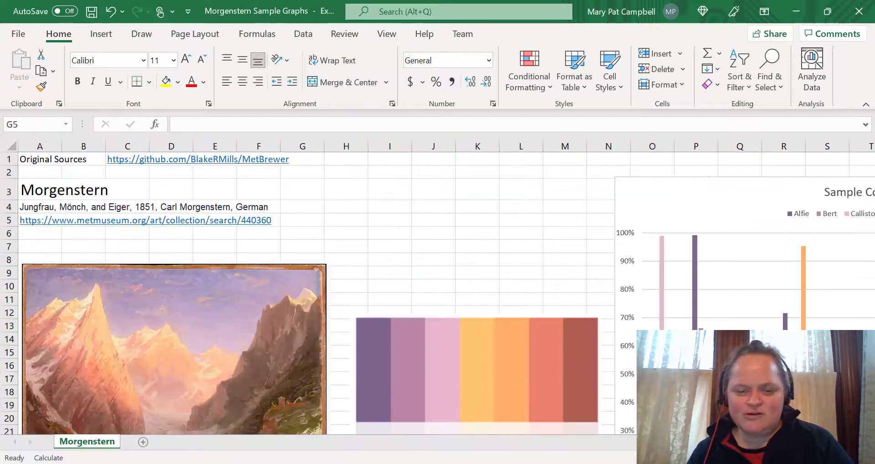
scroll(633, 353, "down", 3)
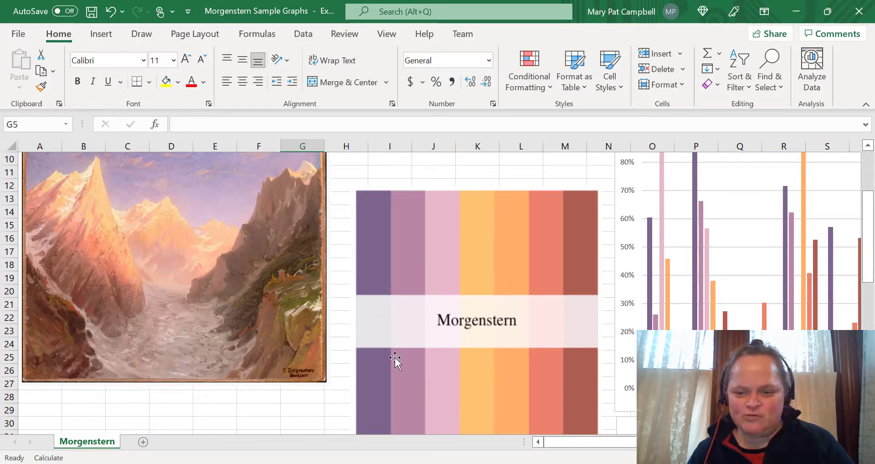
left_click(570, 463)
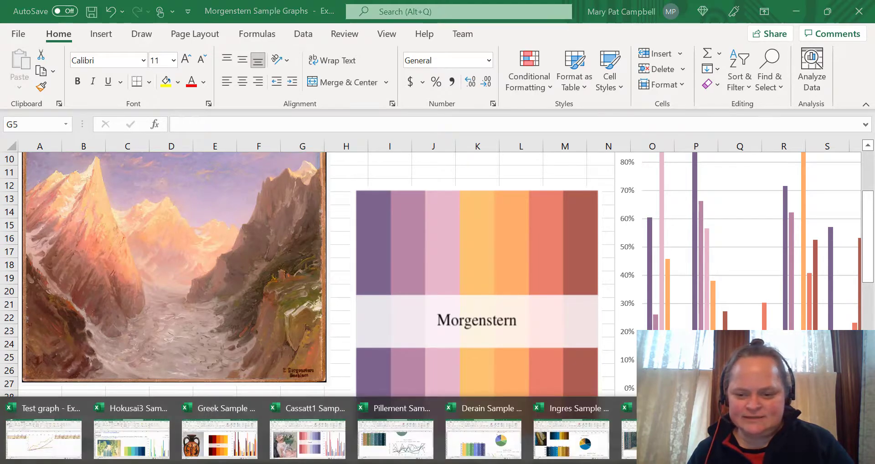
left_click(835, 438)
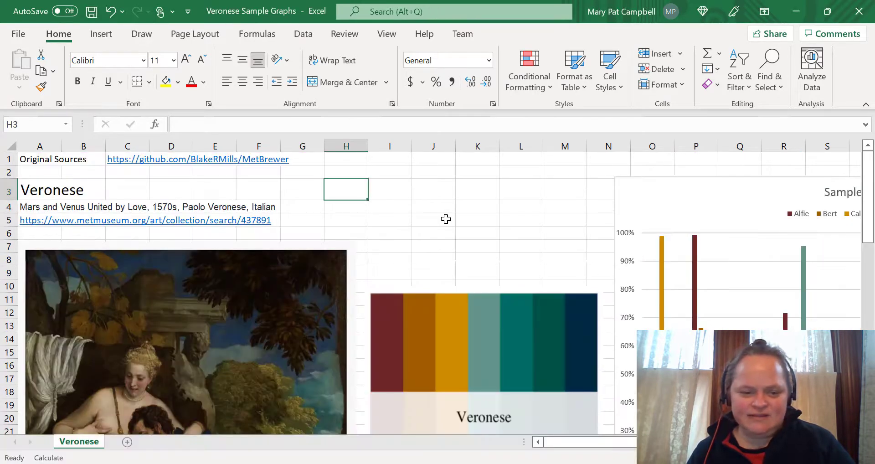
Step: Examine the painting and palette in the Veronese workbook alongside the sample column and pie charts
scroll(445, 220, "down", 2)
scroll(765, 269, "down", 3)
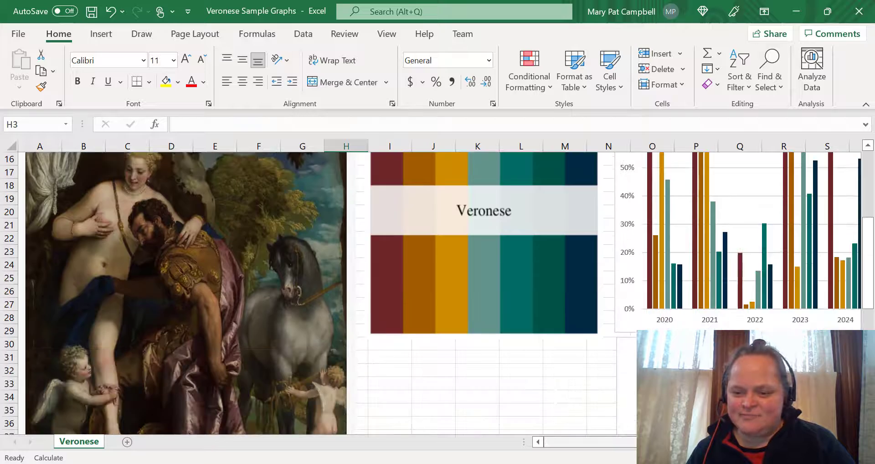
scroll(437, 292, "right", 3)
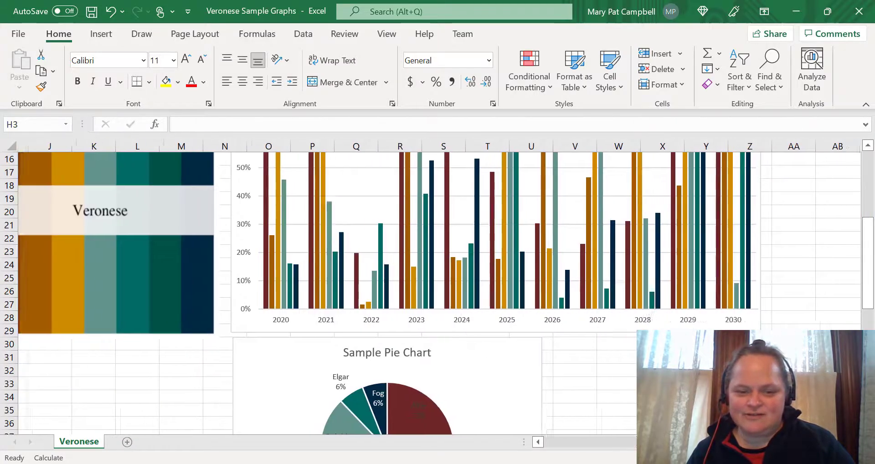
scroll(438, 292, "up", 3)
scroll(437, 292, "up", 2)
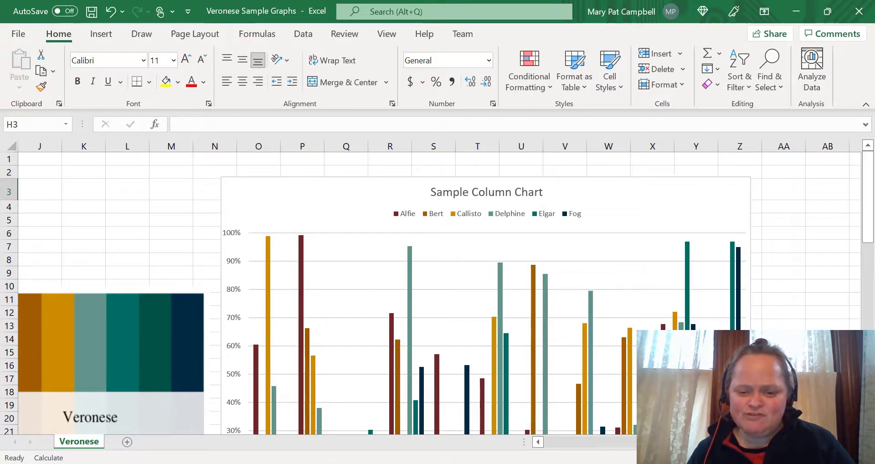
scroll(490, 396, "left", 3)
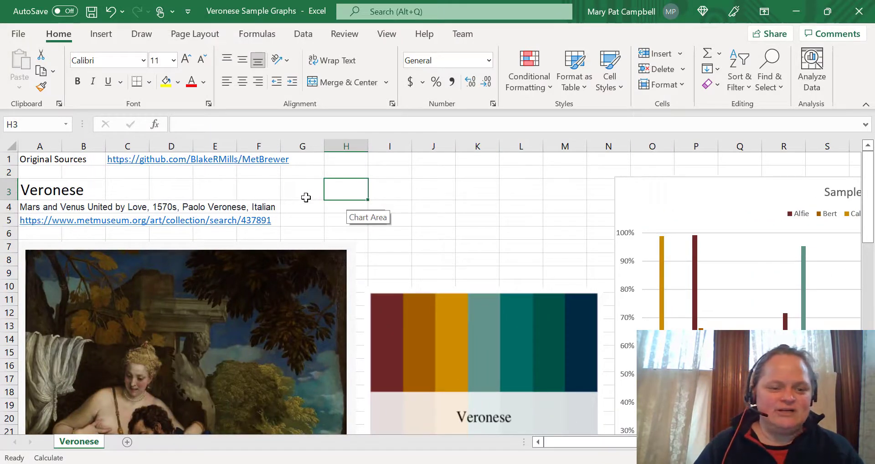
Step: Check the Veronese title cell and the Original Sources cell above the painting
left_click(76, 192)
left_click(32, 190)
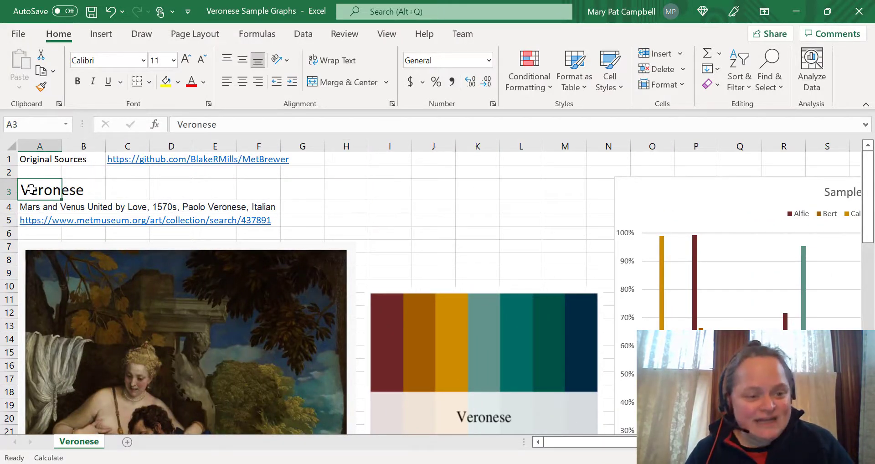
left_click(47, 163)
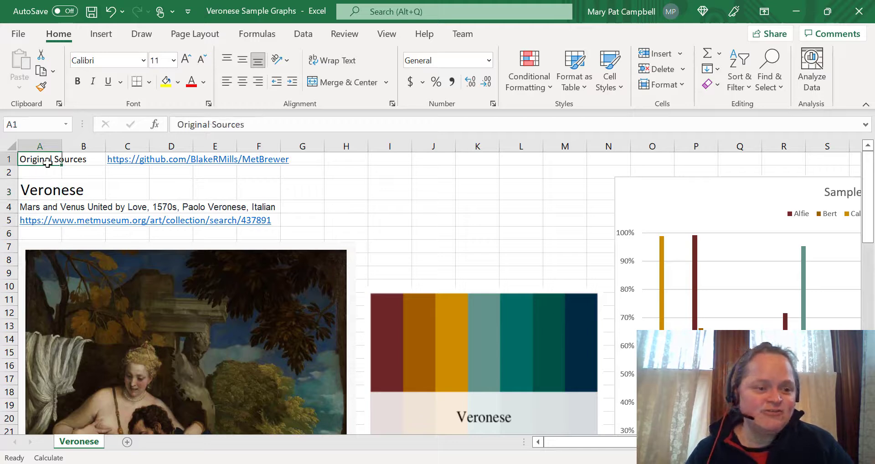
left_click(59, 190)
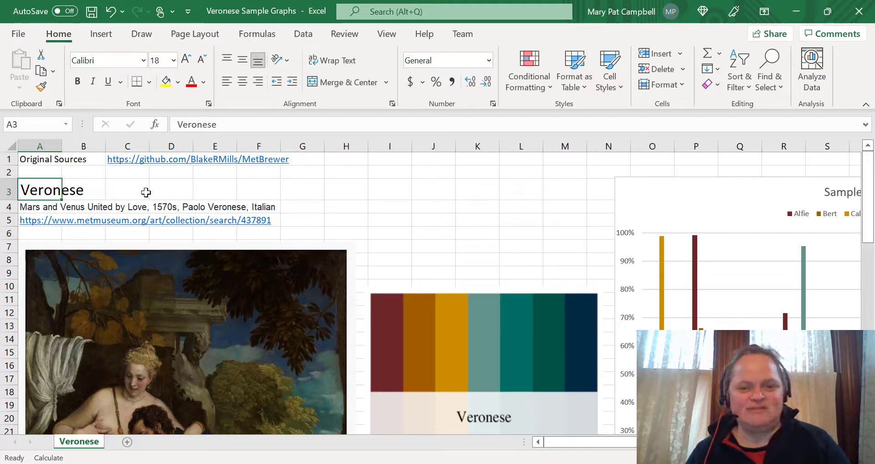